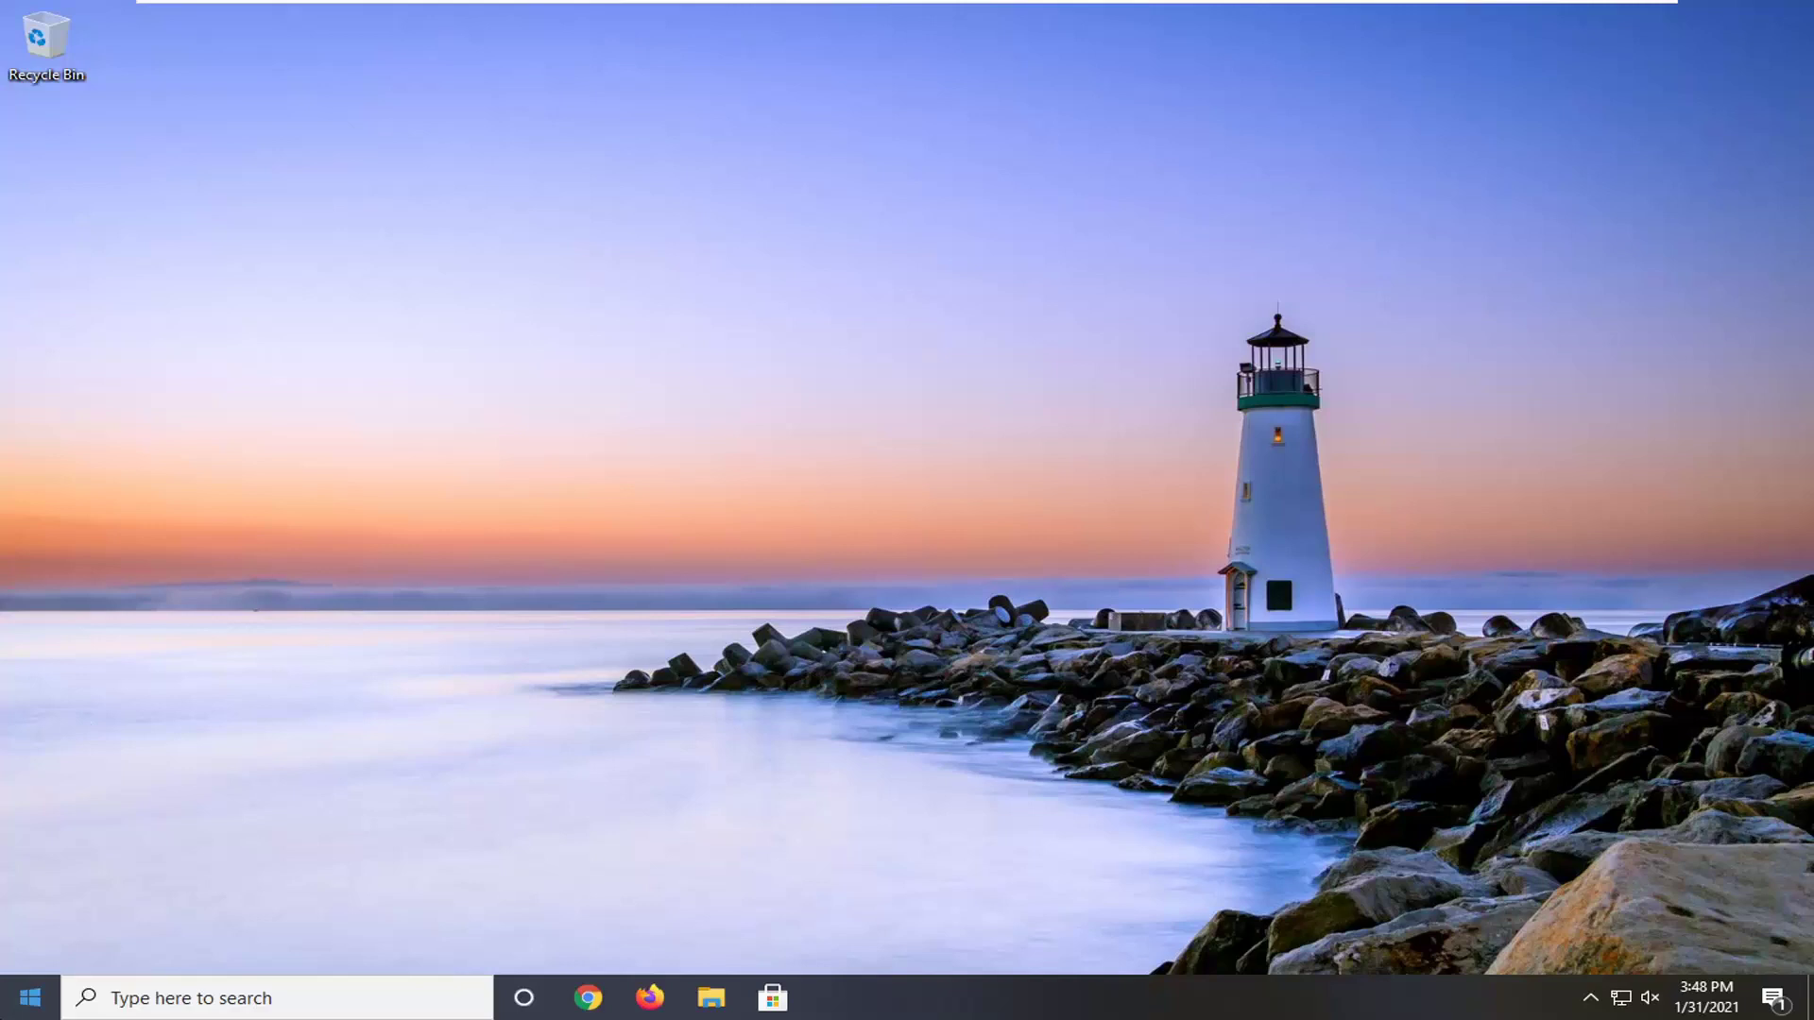
Through msconfig, enable Safe boot with the Minimal option on the Boot tab and apply it
click(7, 1003)
text(msconfig)
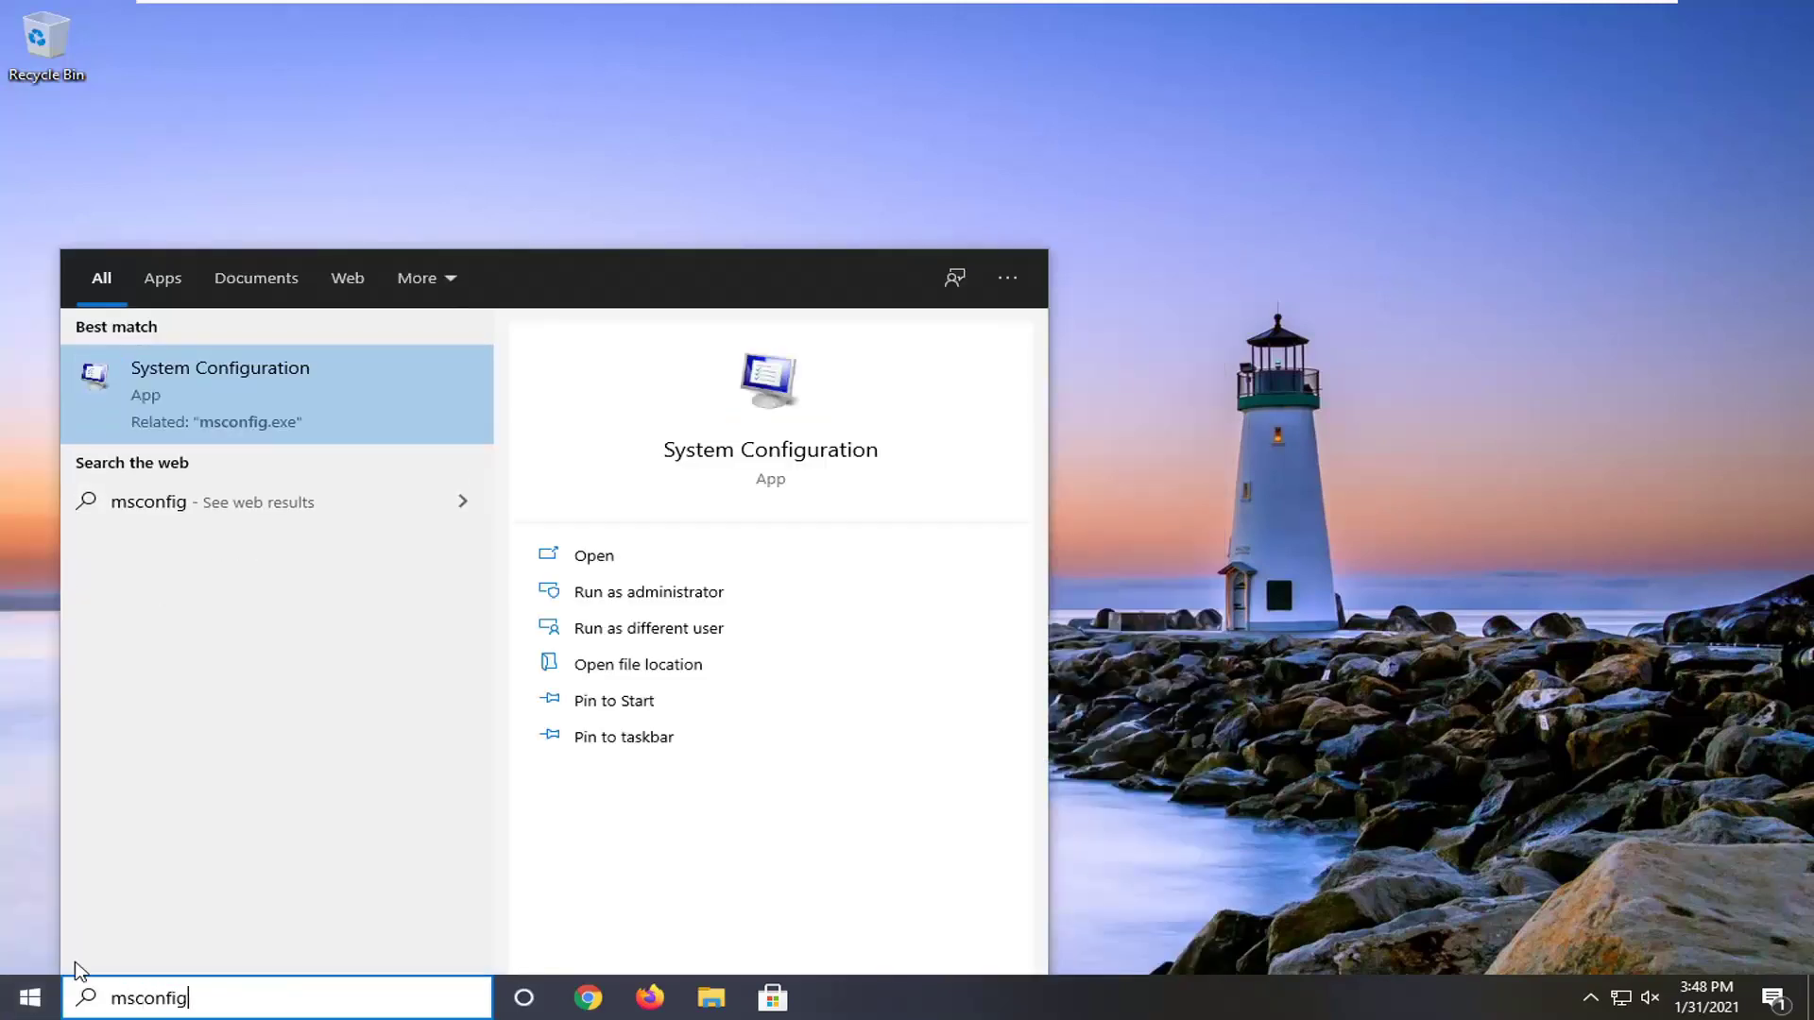
click(241, 377)
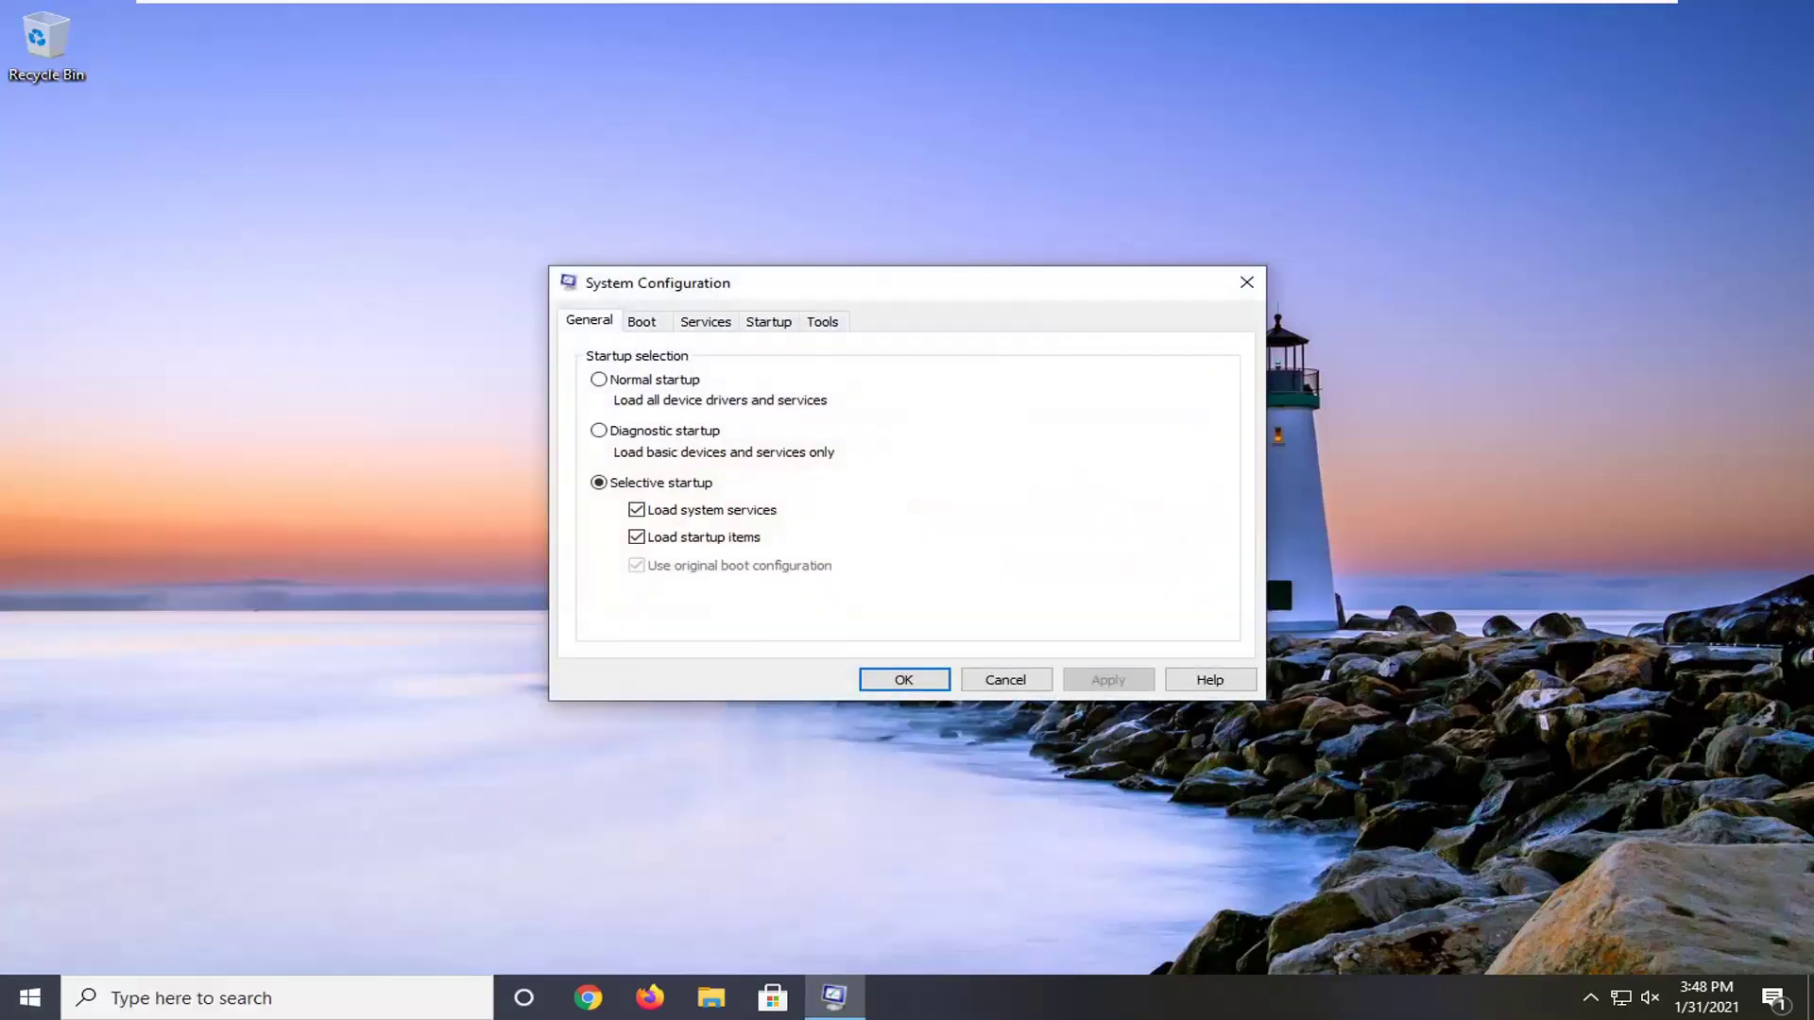
click(641, 322)
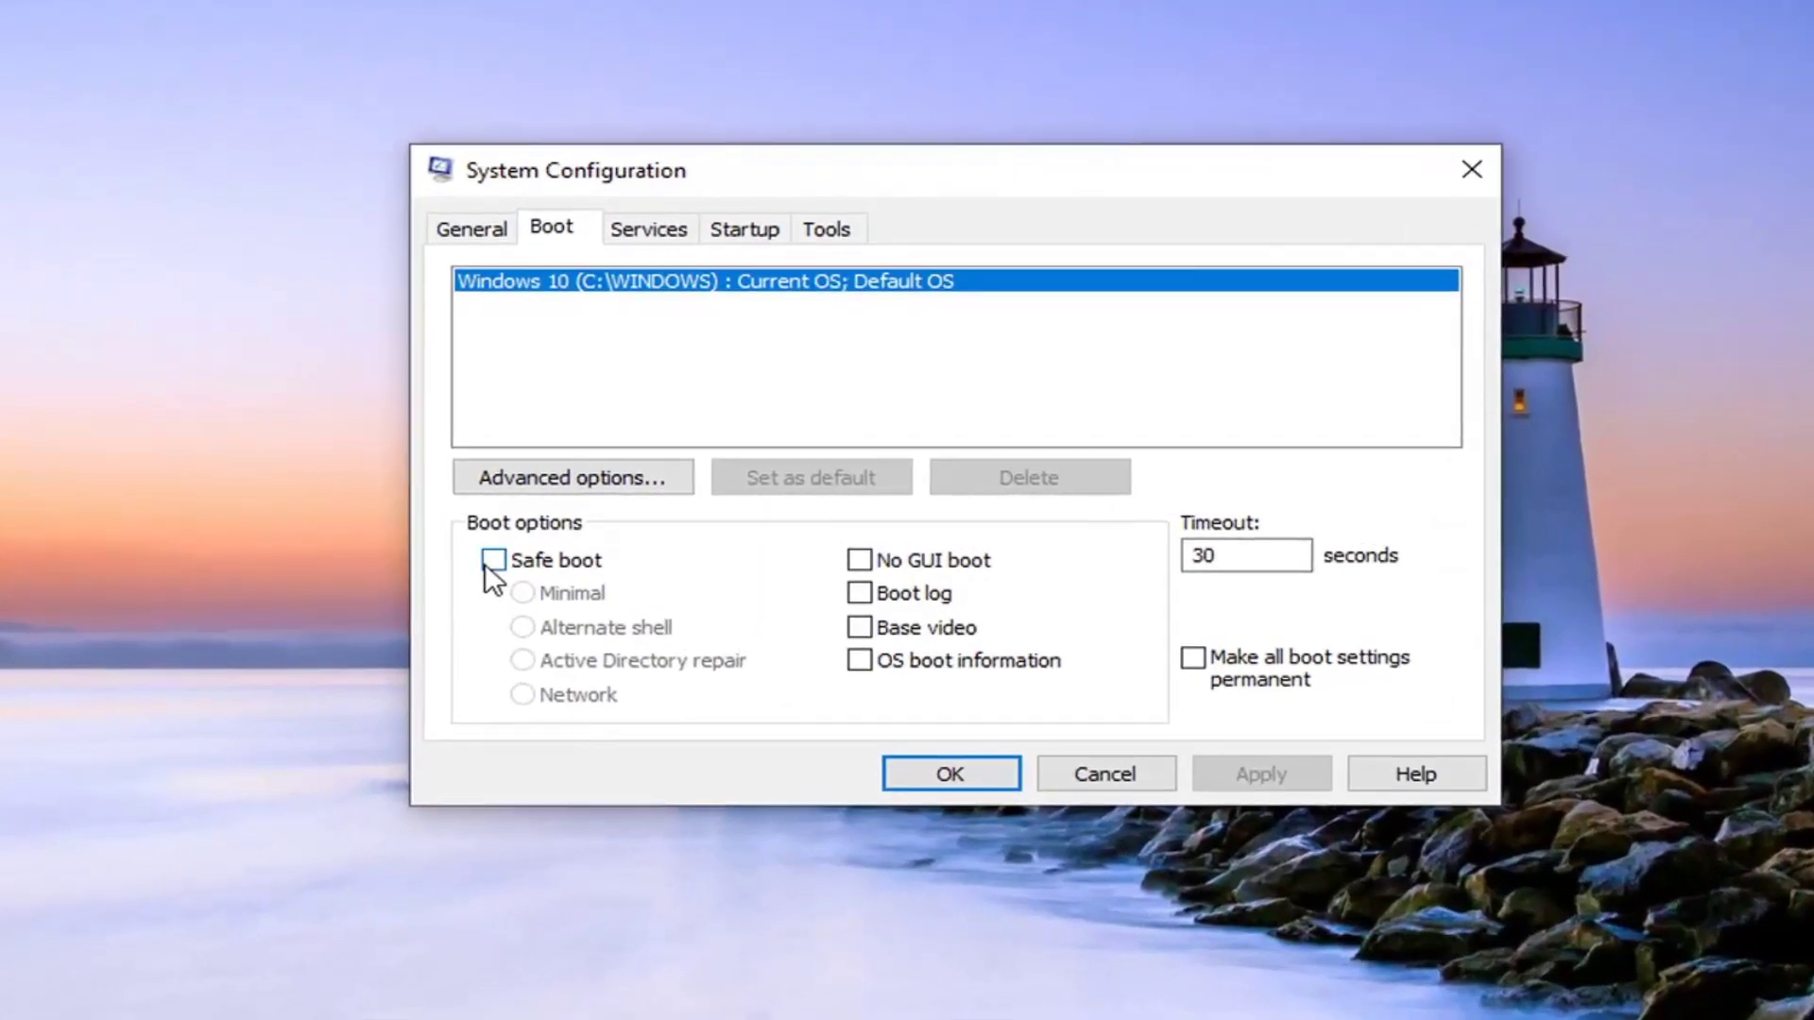
click(493, 560)
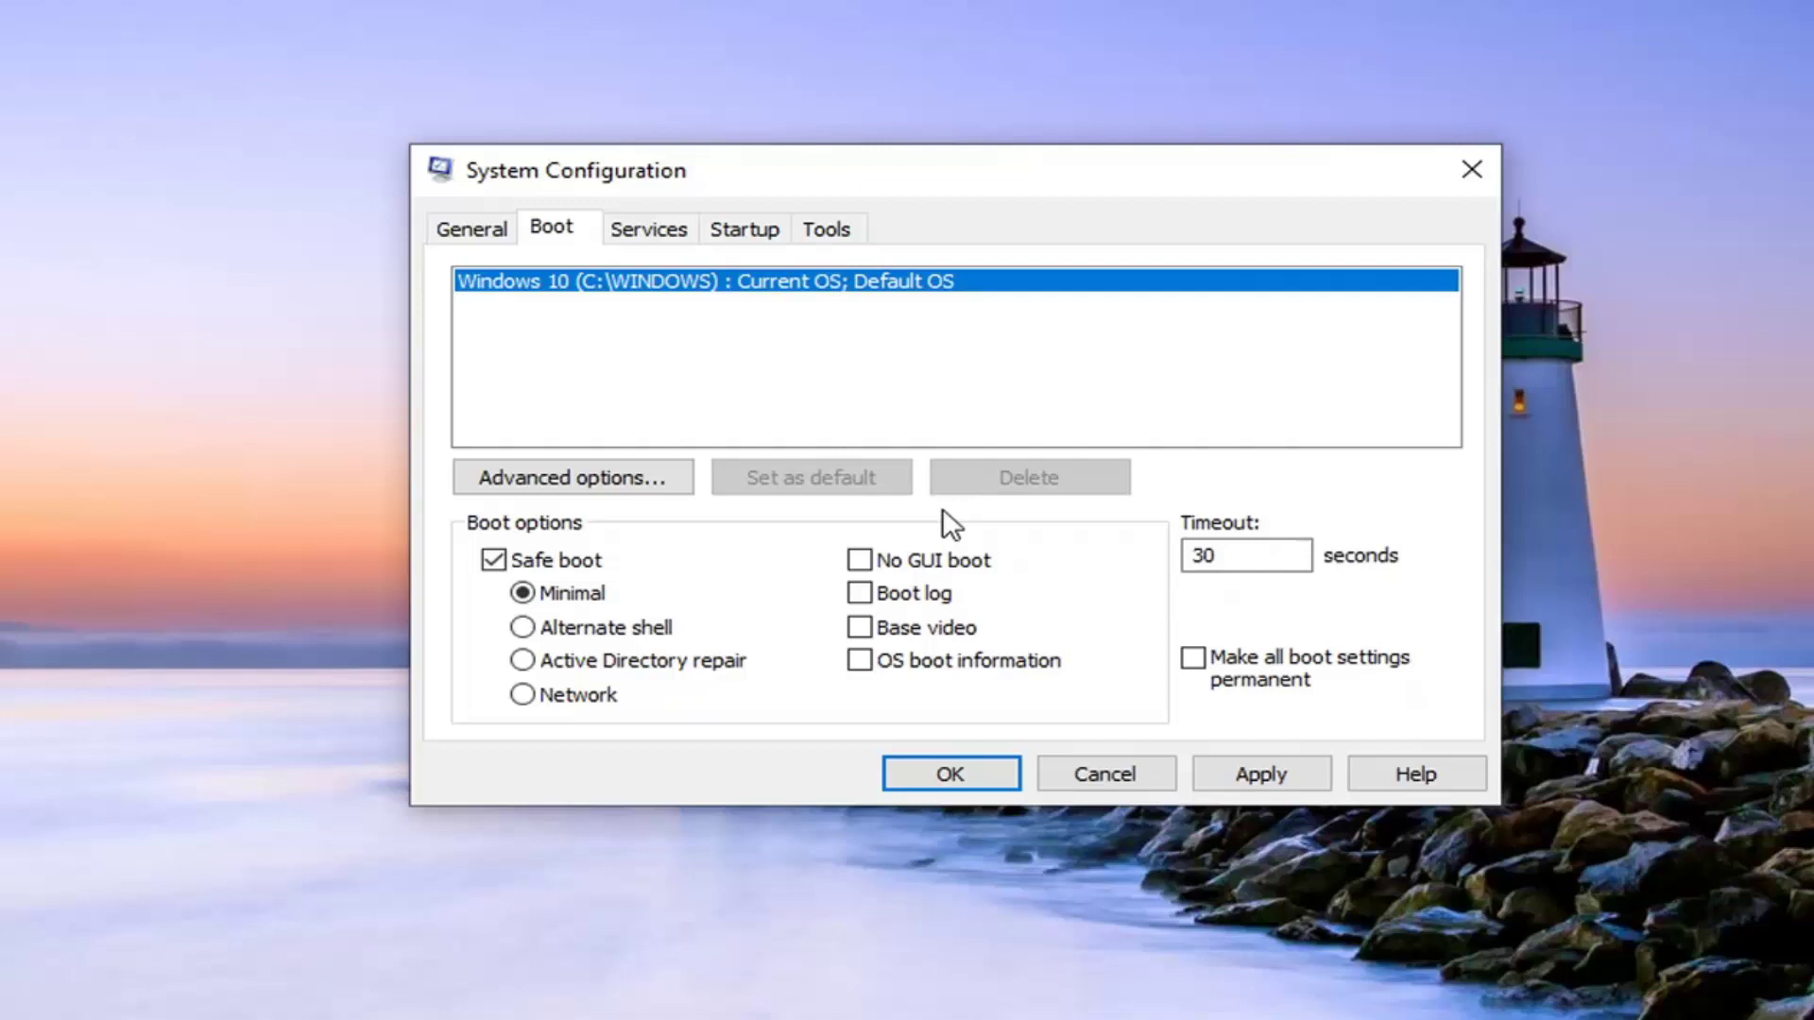
click(1245, 774)
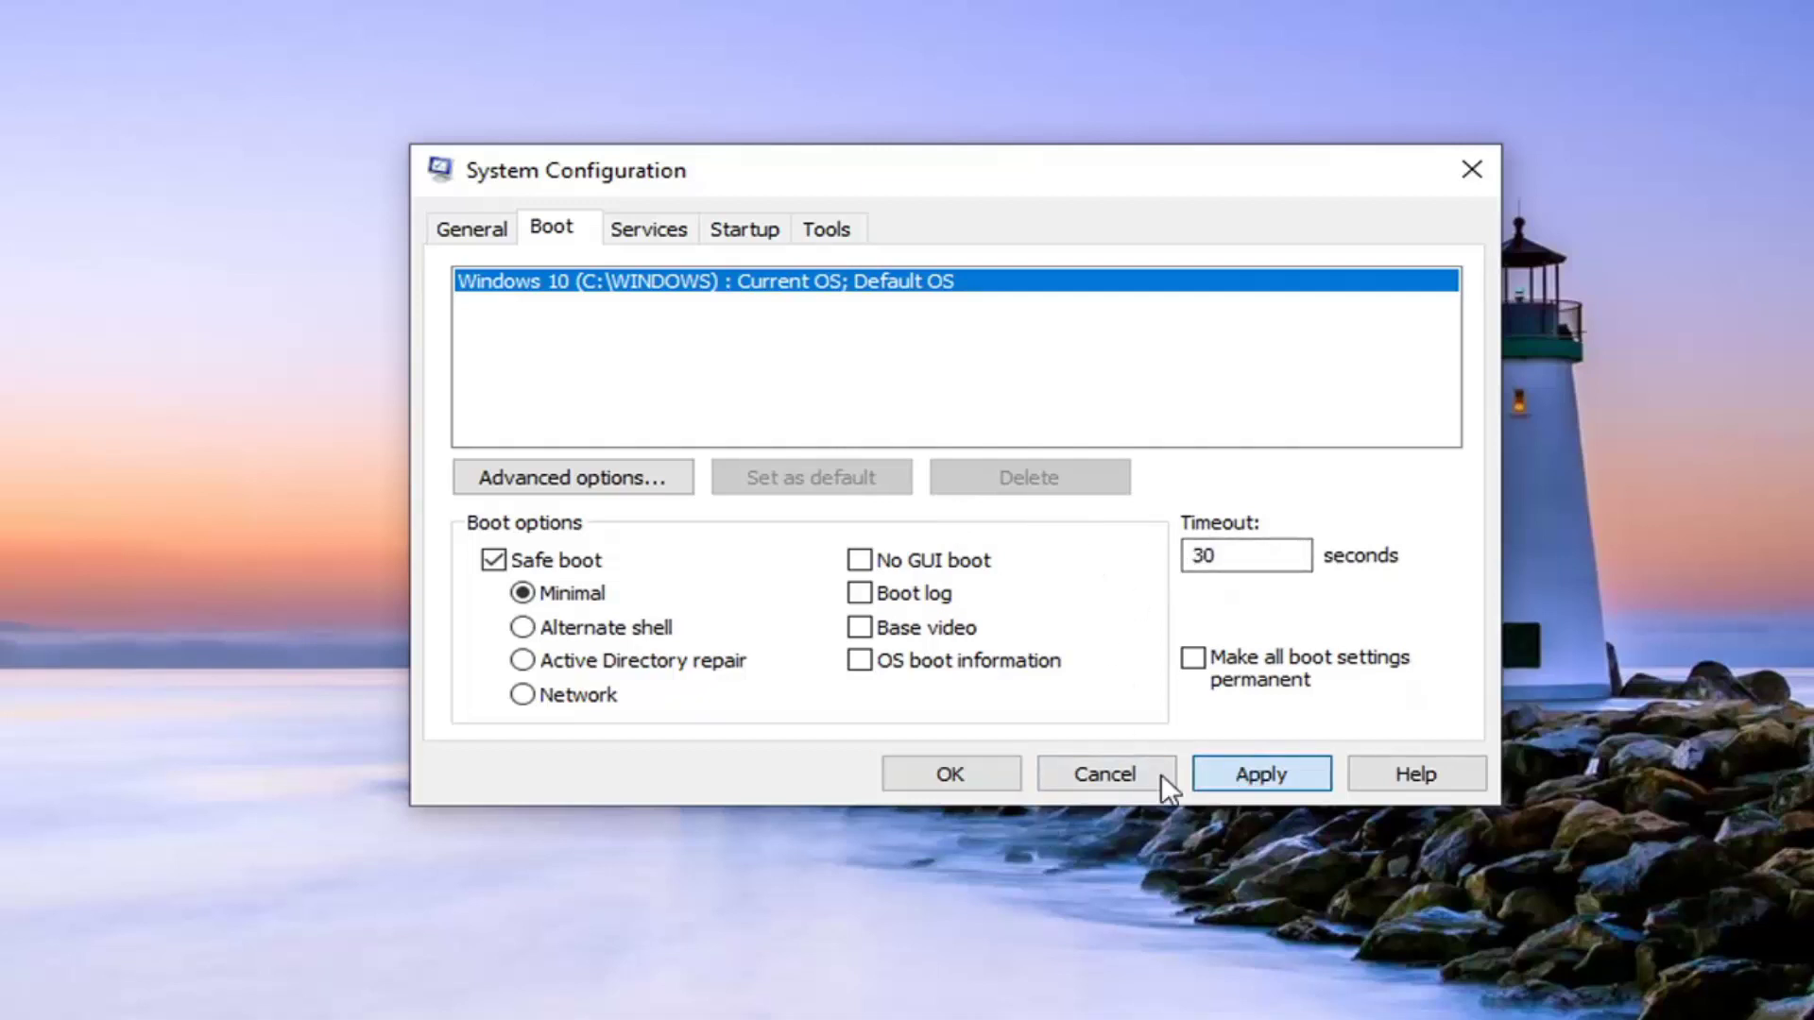
click(956, 775)
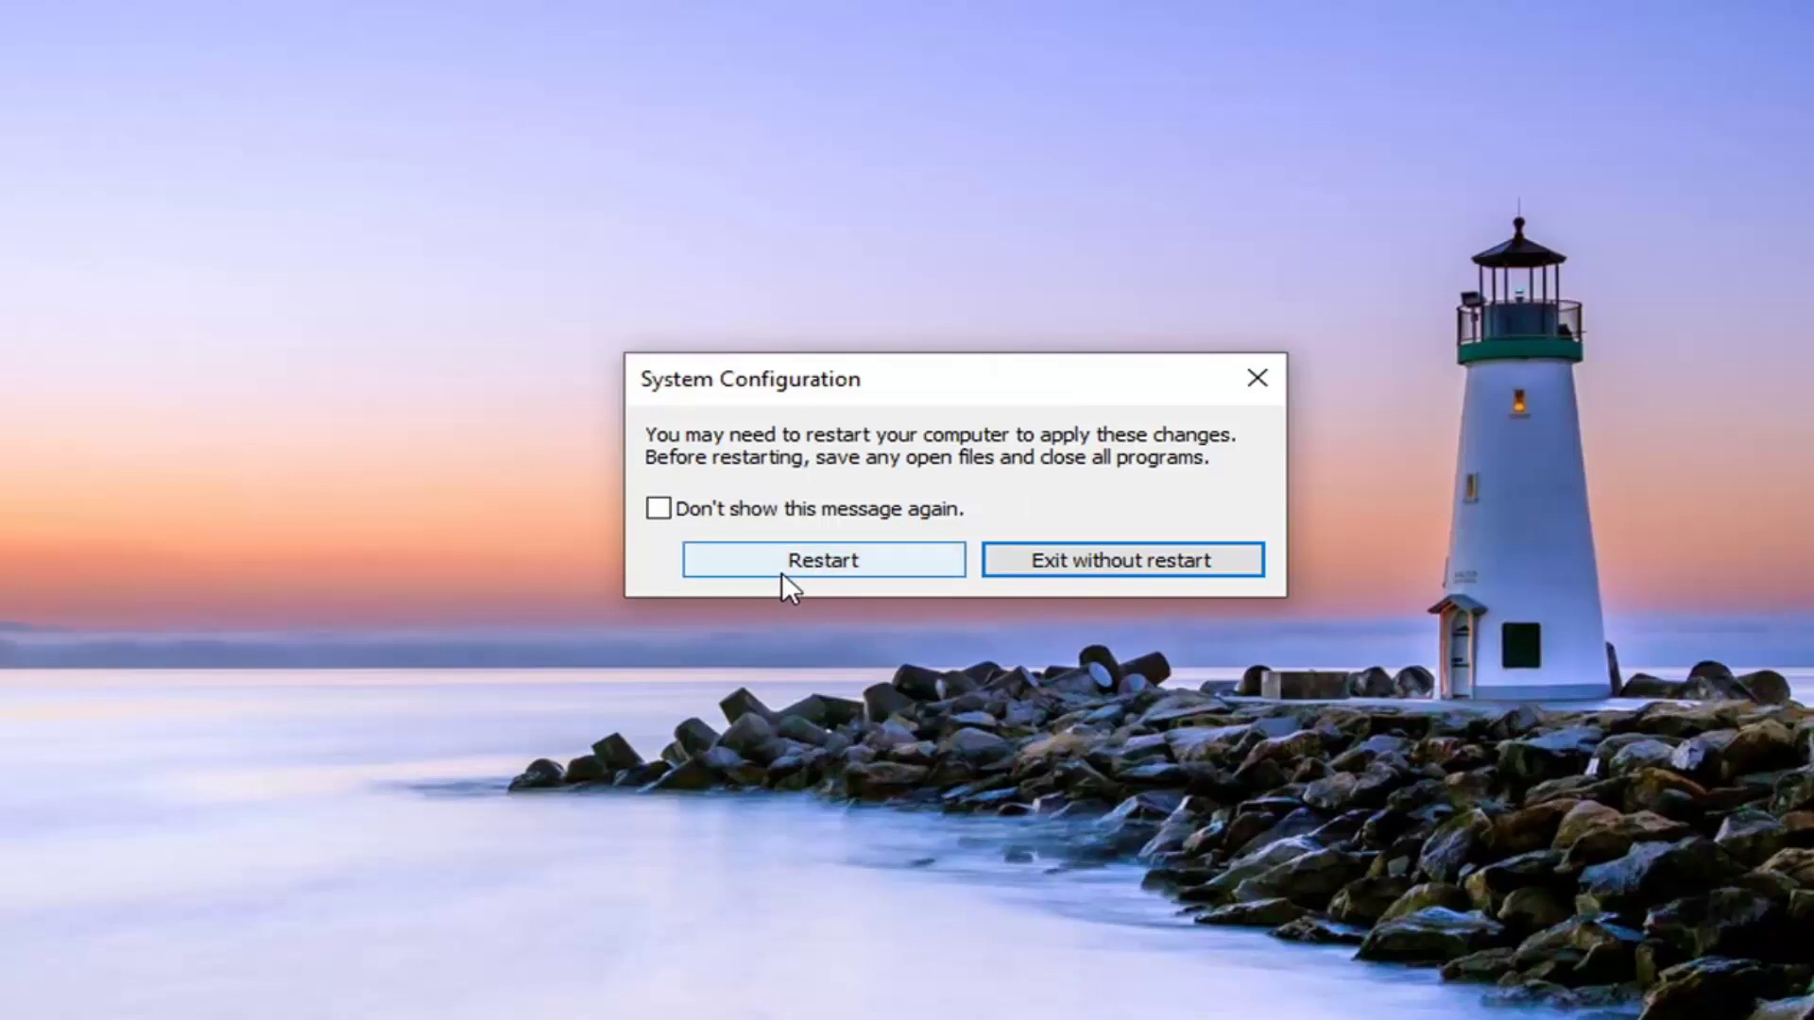
Accept the restart prompt so the computer reboots into Safe Mode
click(801, 555)
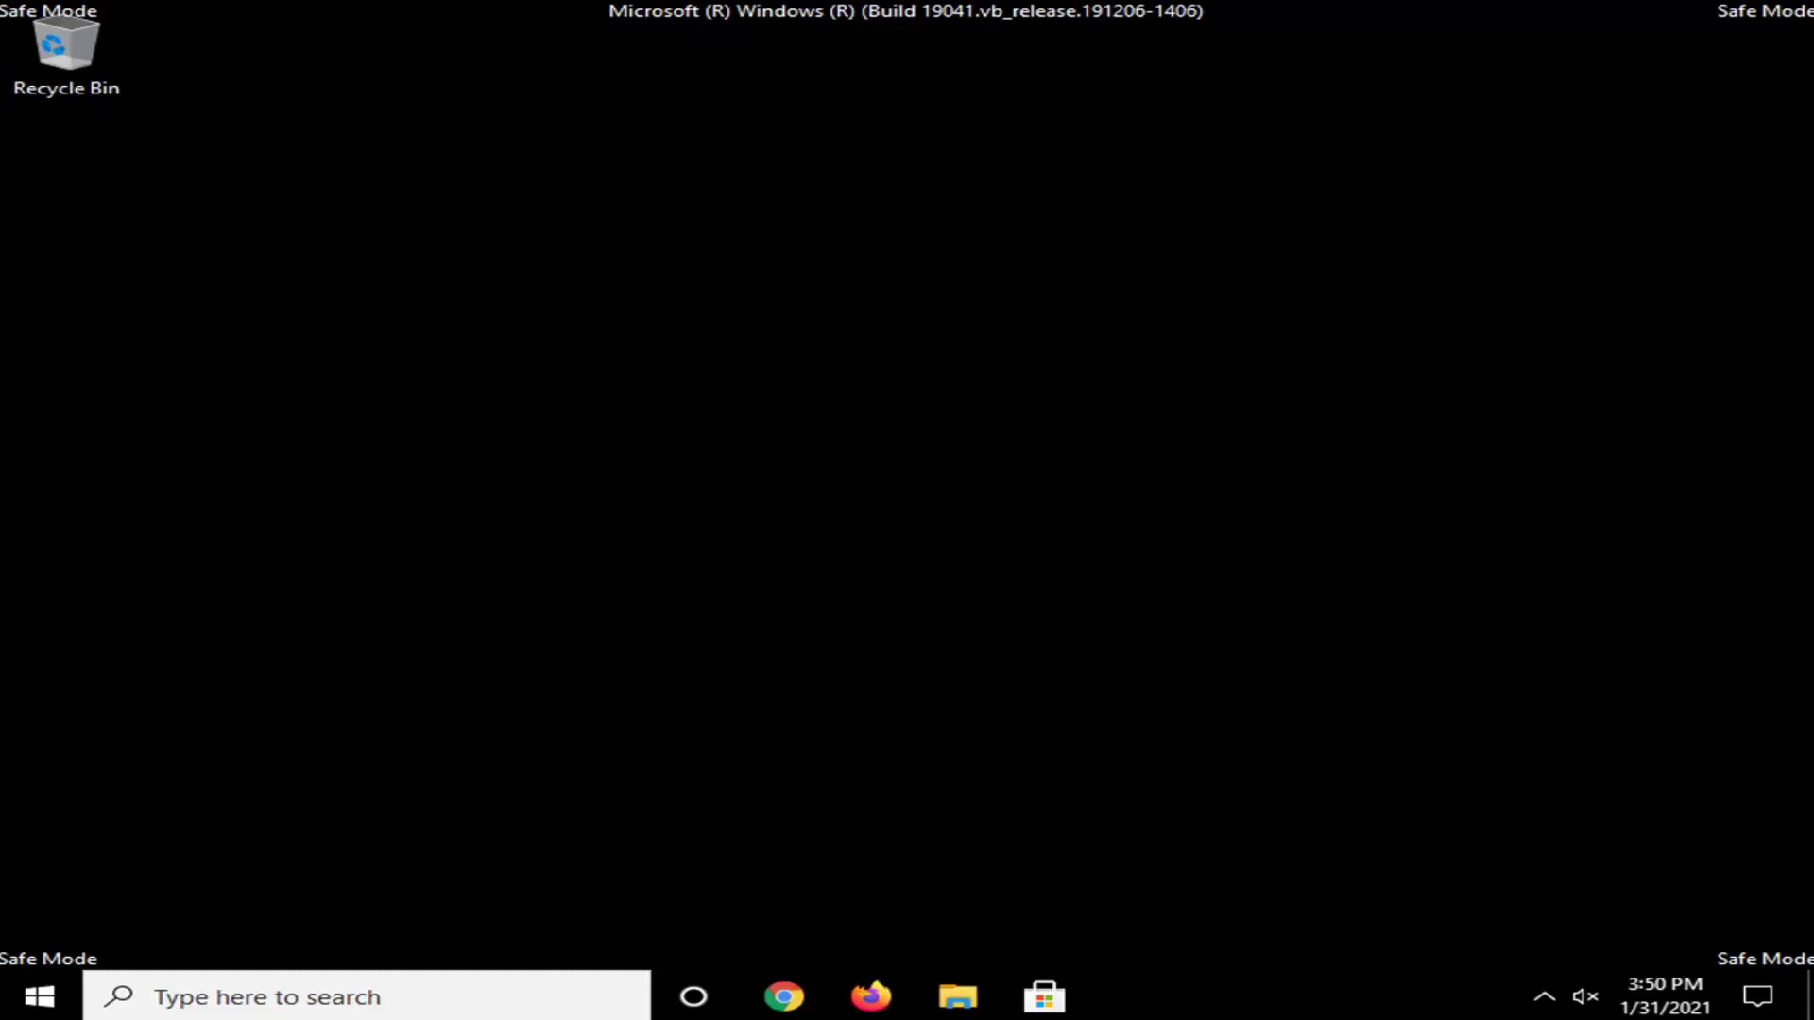
Find Control Panel through search and open its System page
click(40, 997)
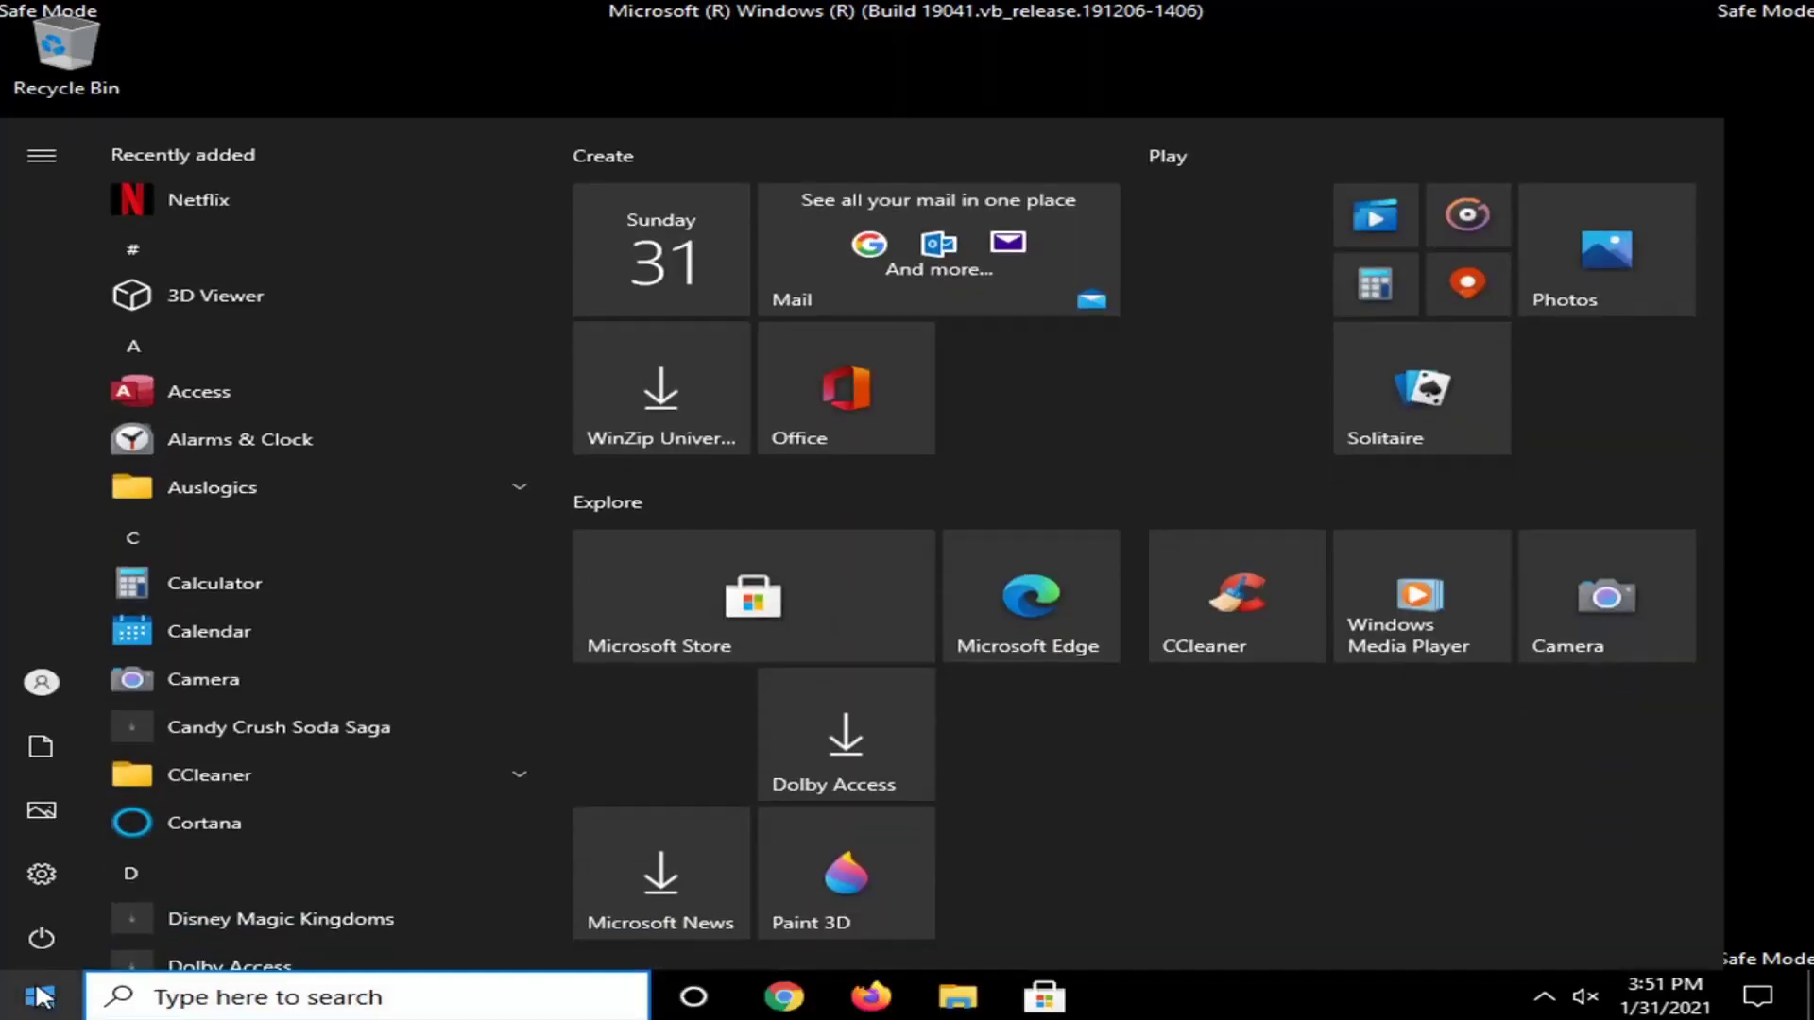
text(control panel)
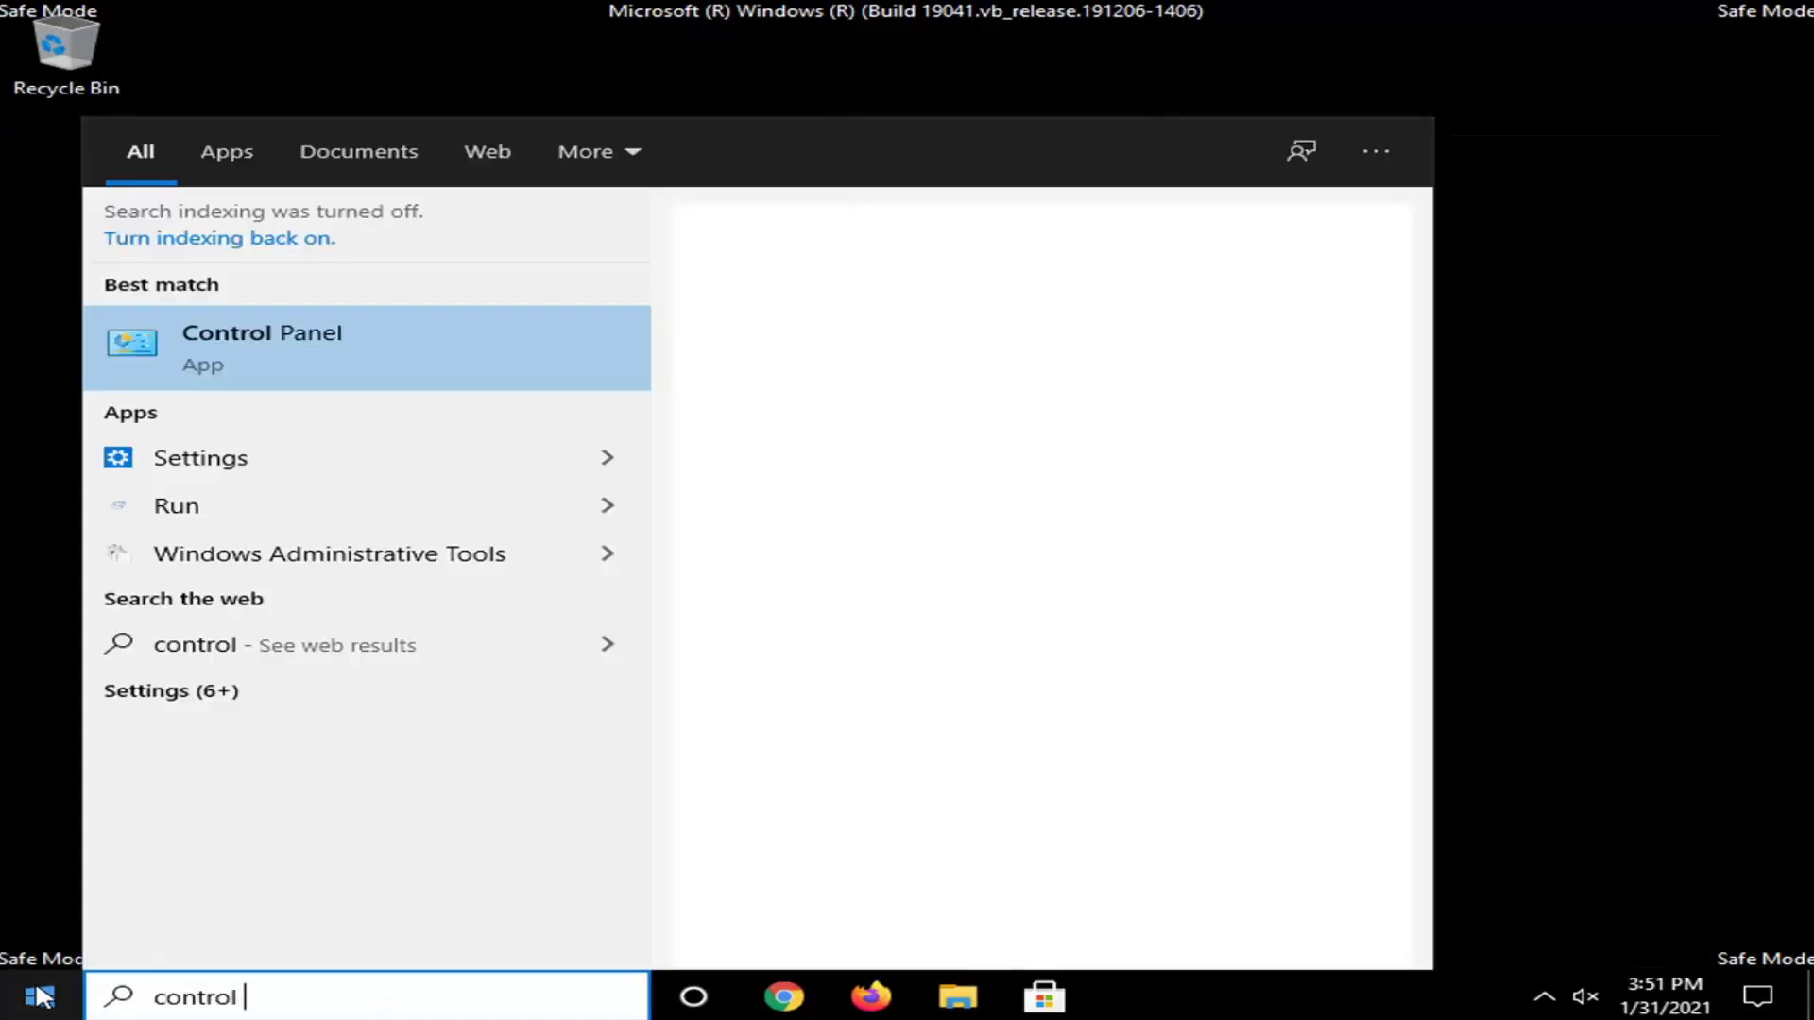
click(365, 340)
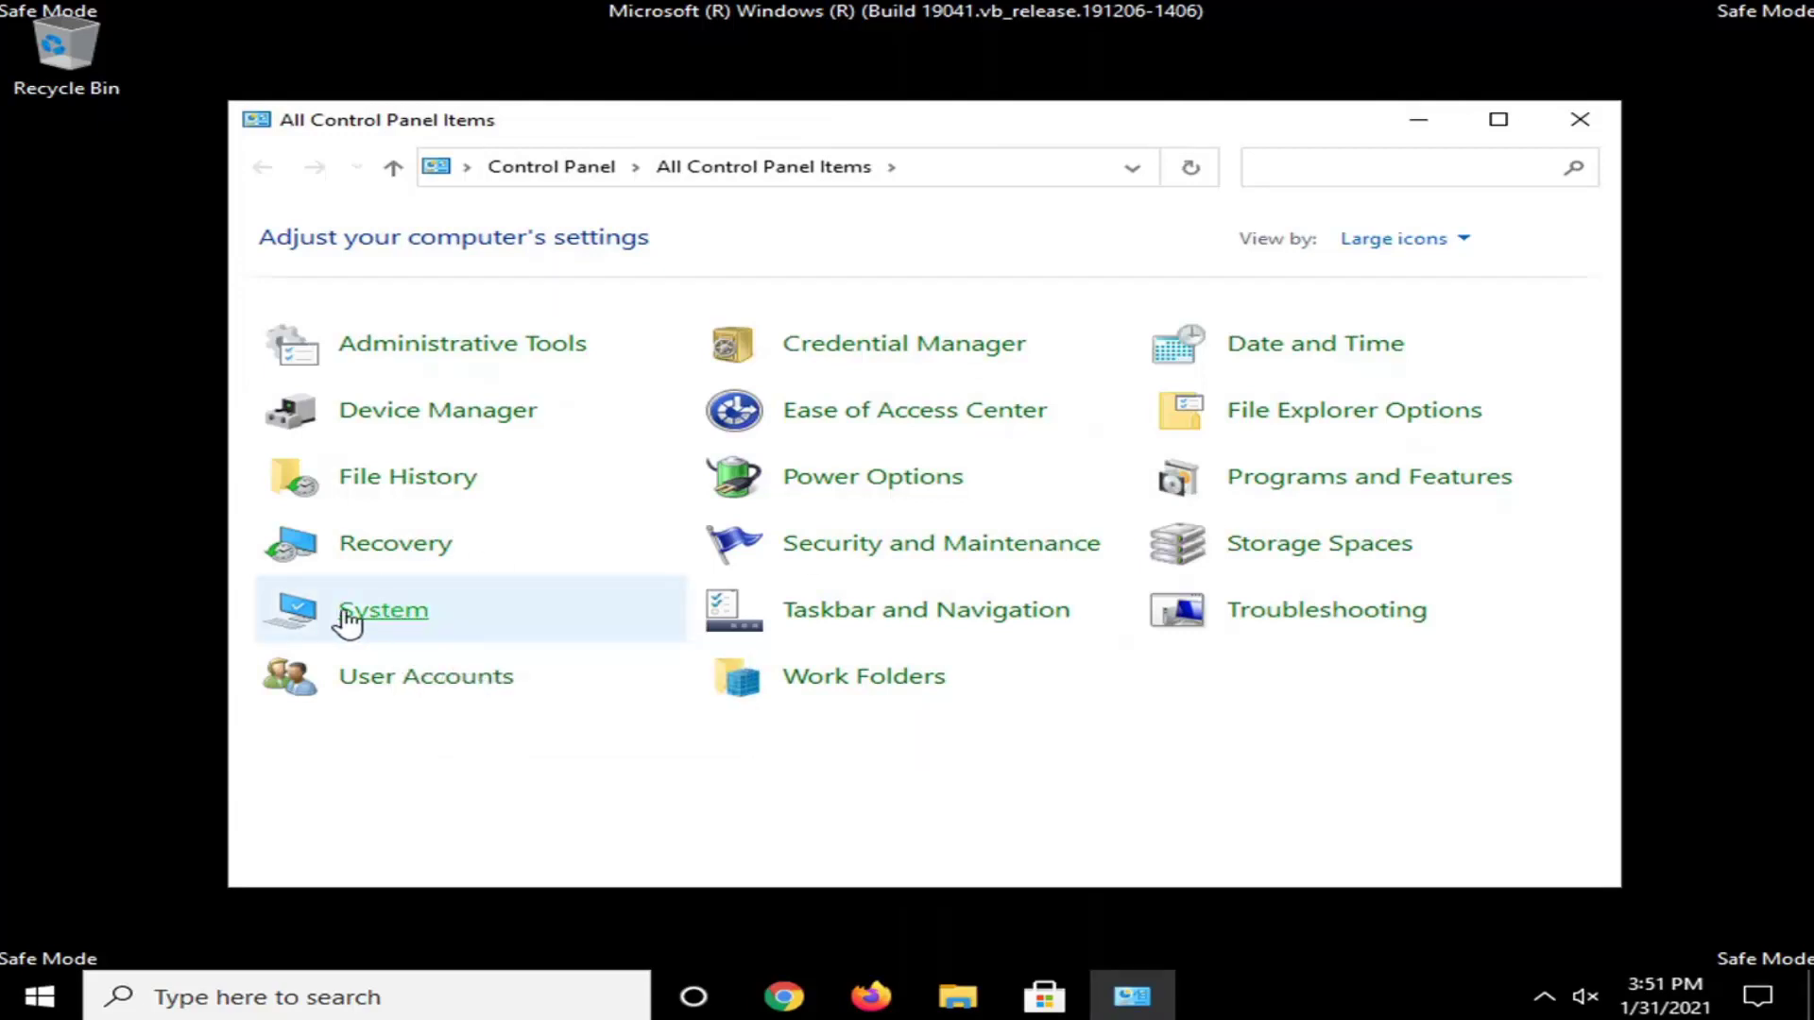
click(389, 615)
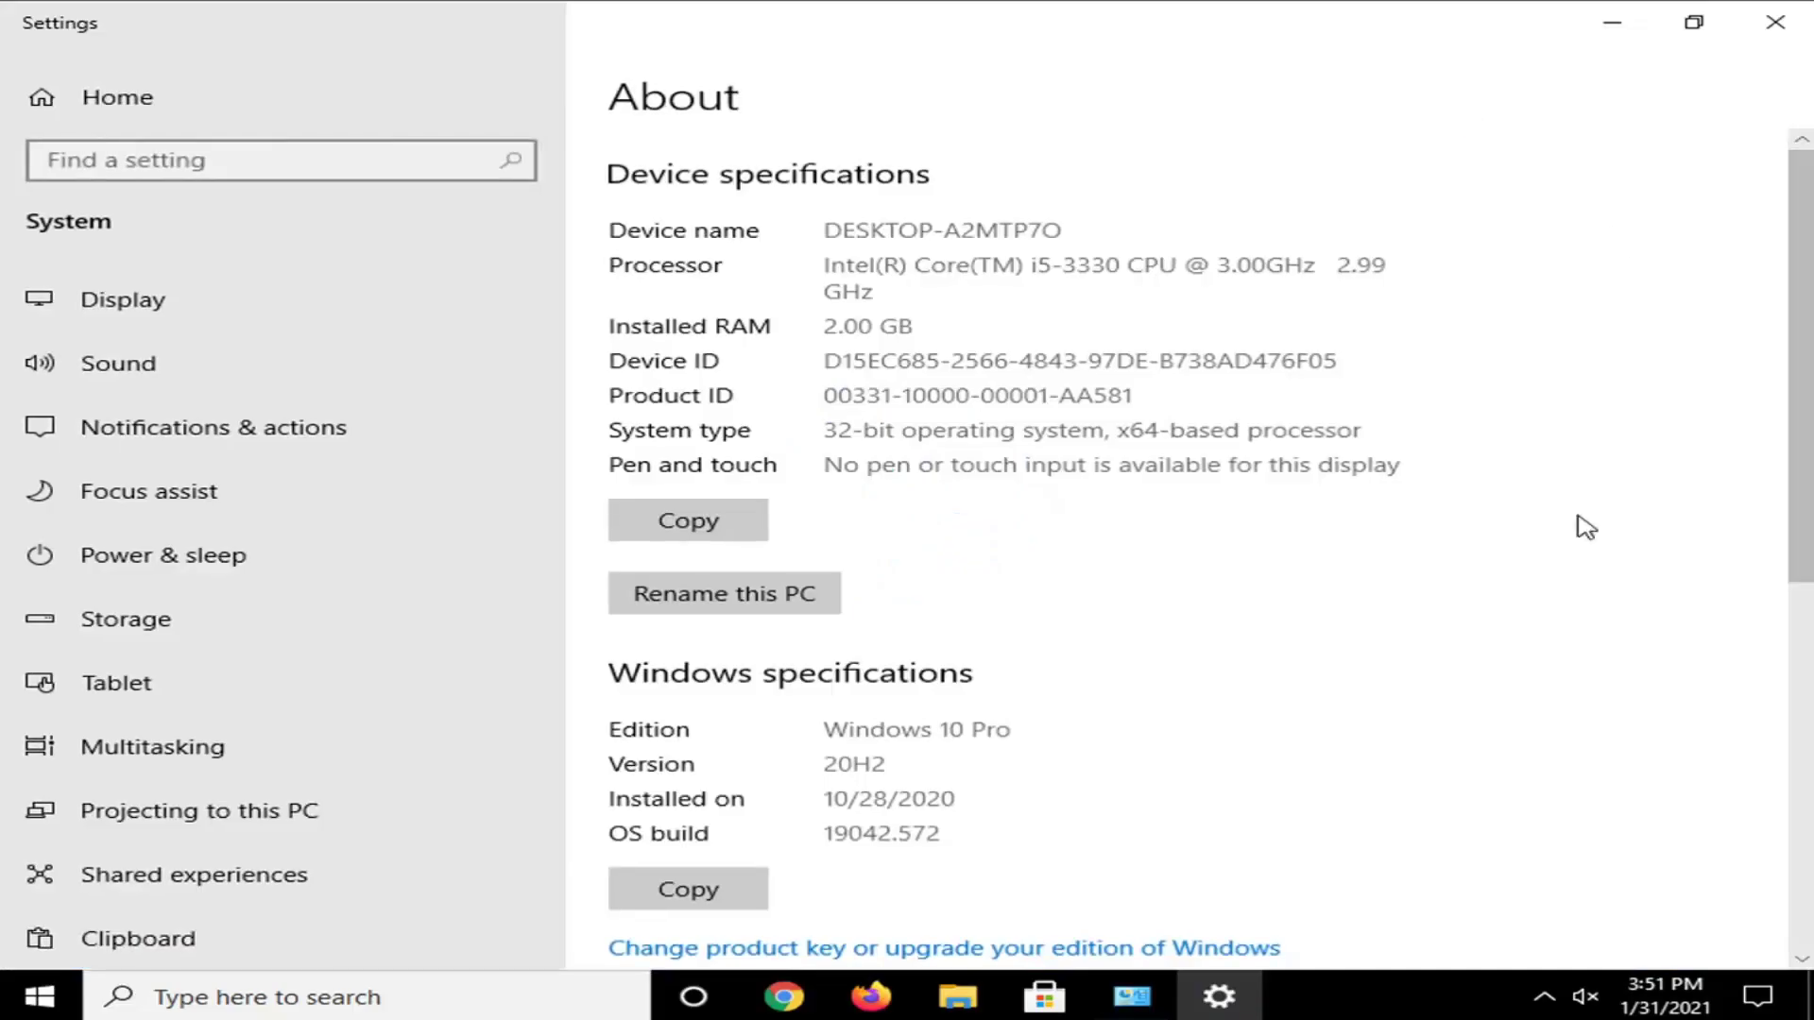
Open Advanced system settings, close Control Panel, and bring up Environment Variables
scroll(1105, 567, down, 3)
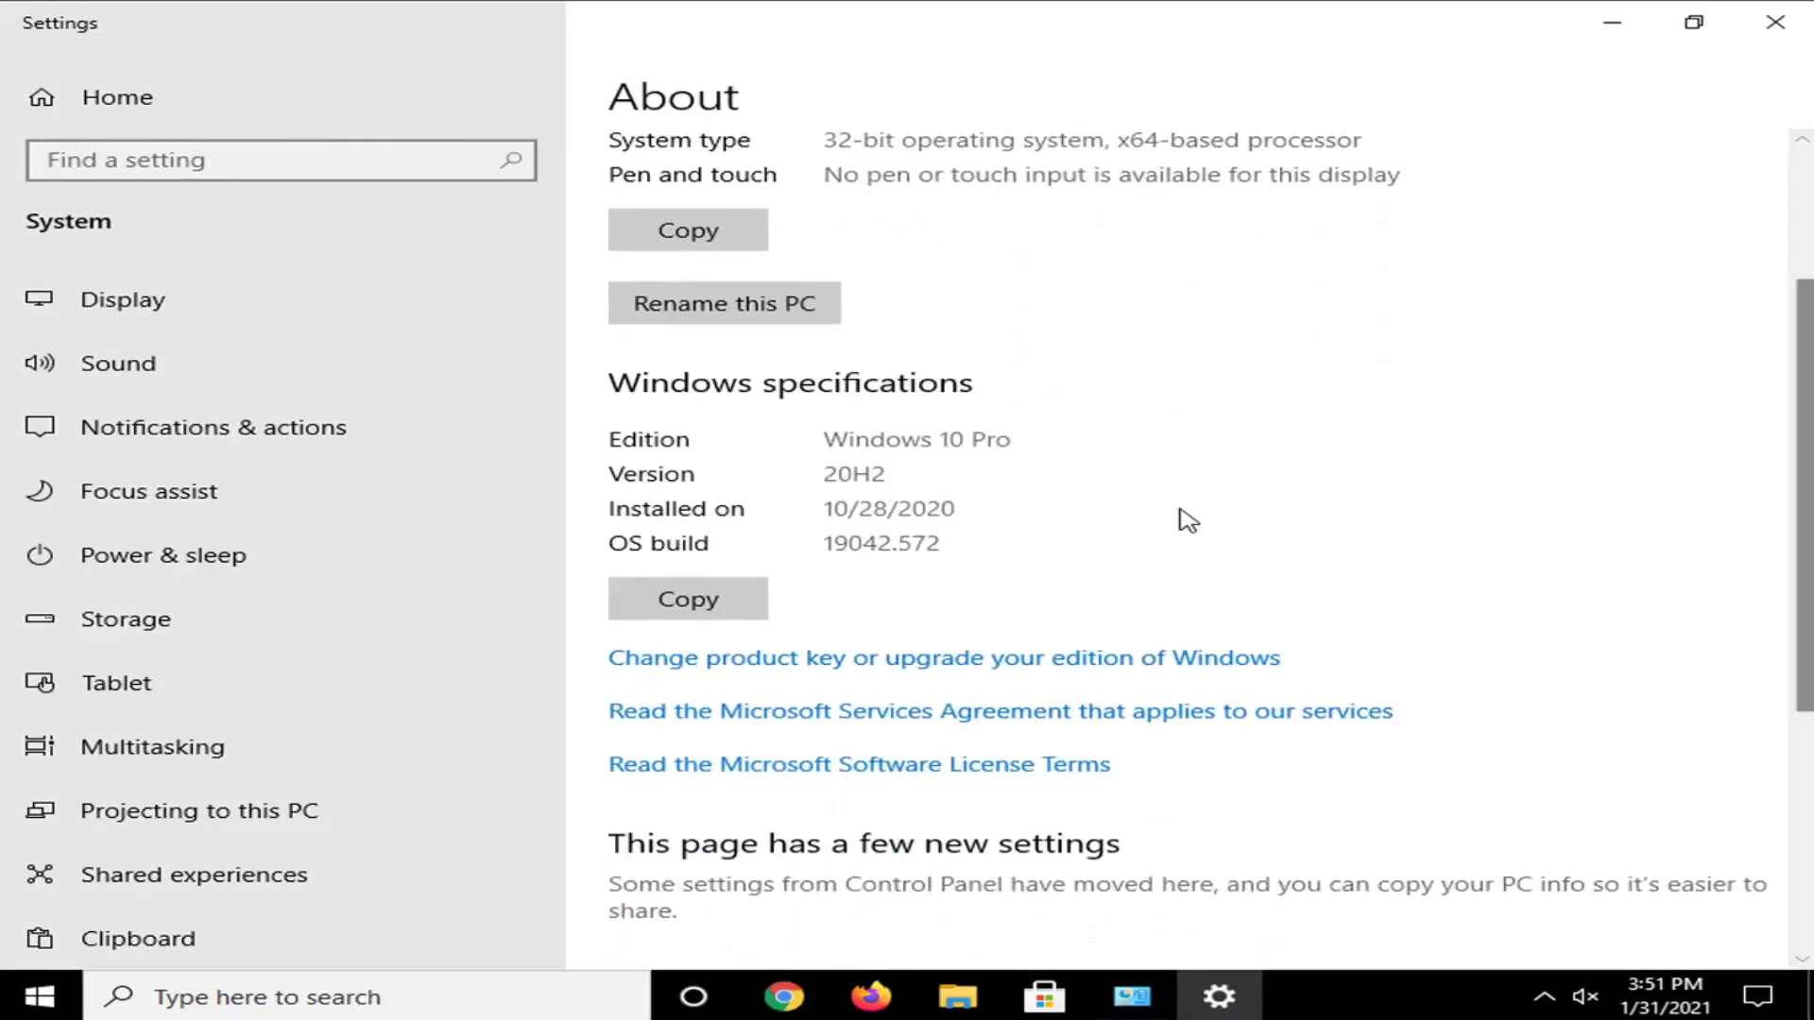
scroll(1181, 519, down, 3)
scroll(1181, 520, down, 3)
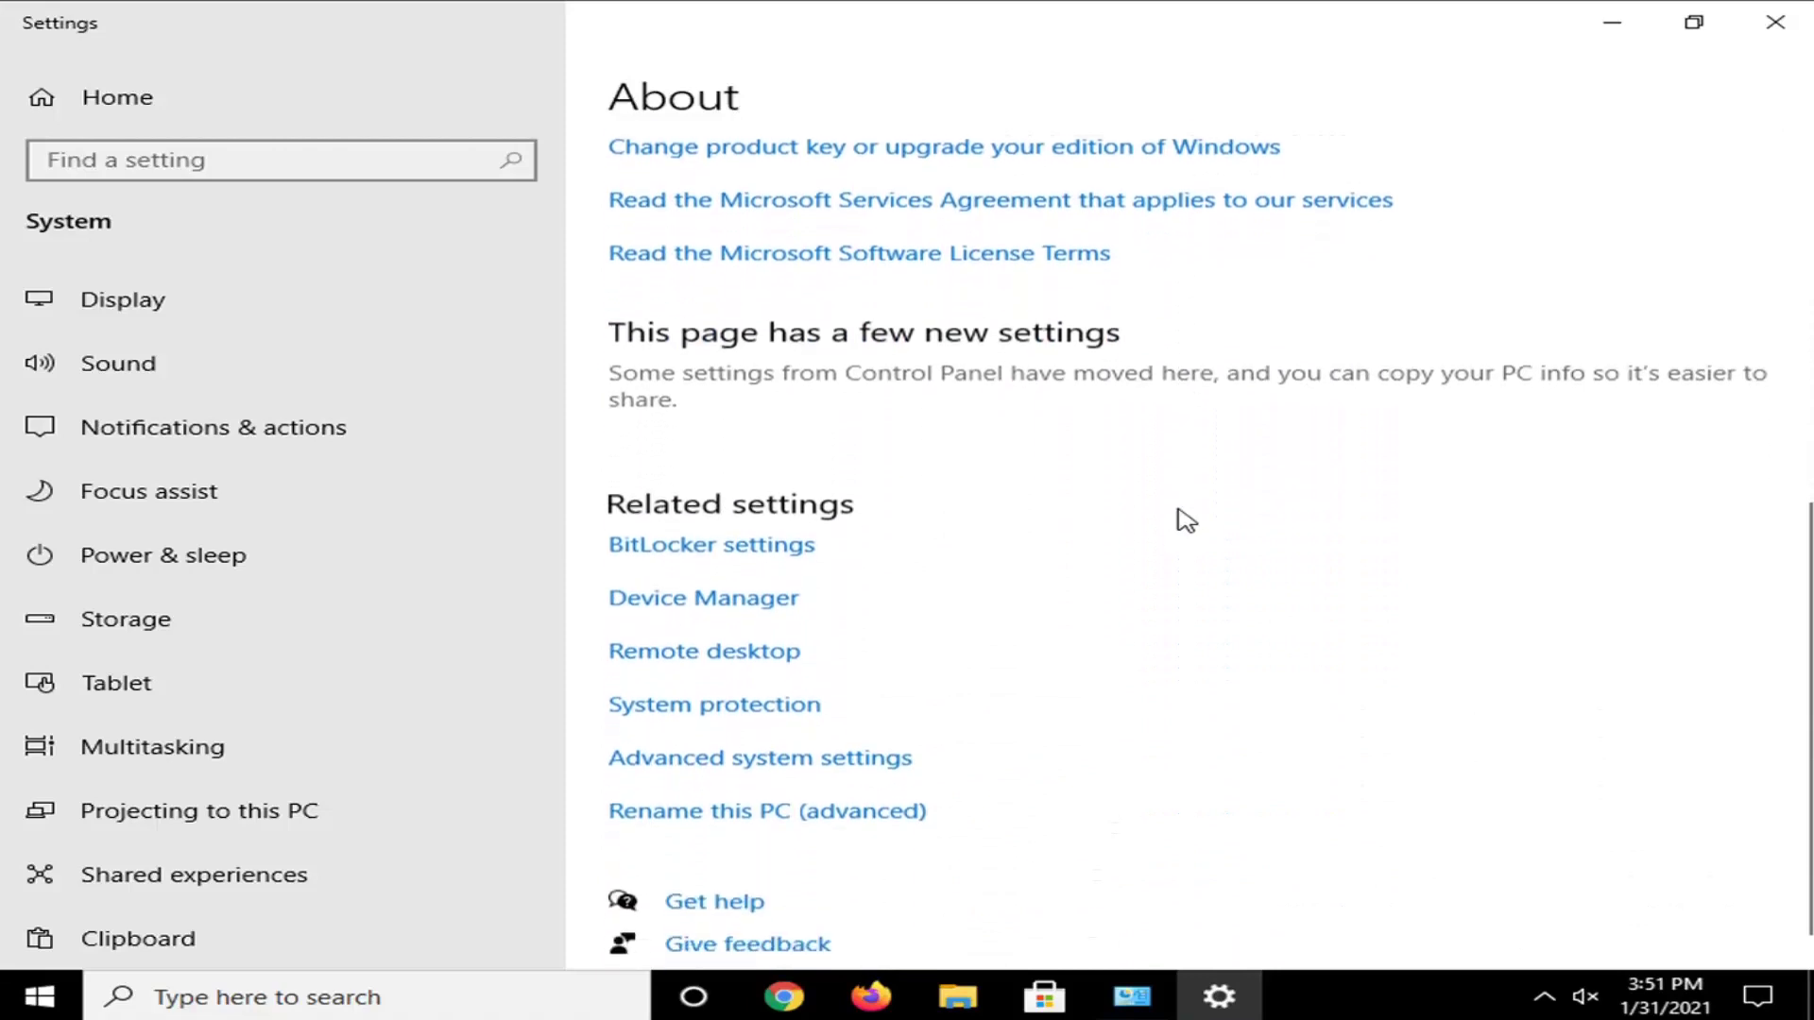
click(680, 747)
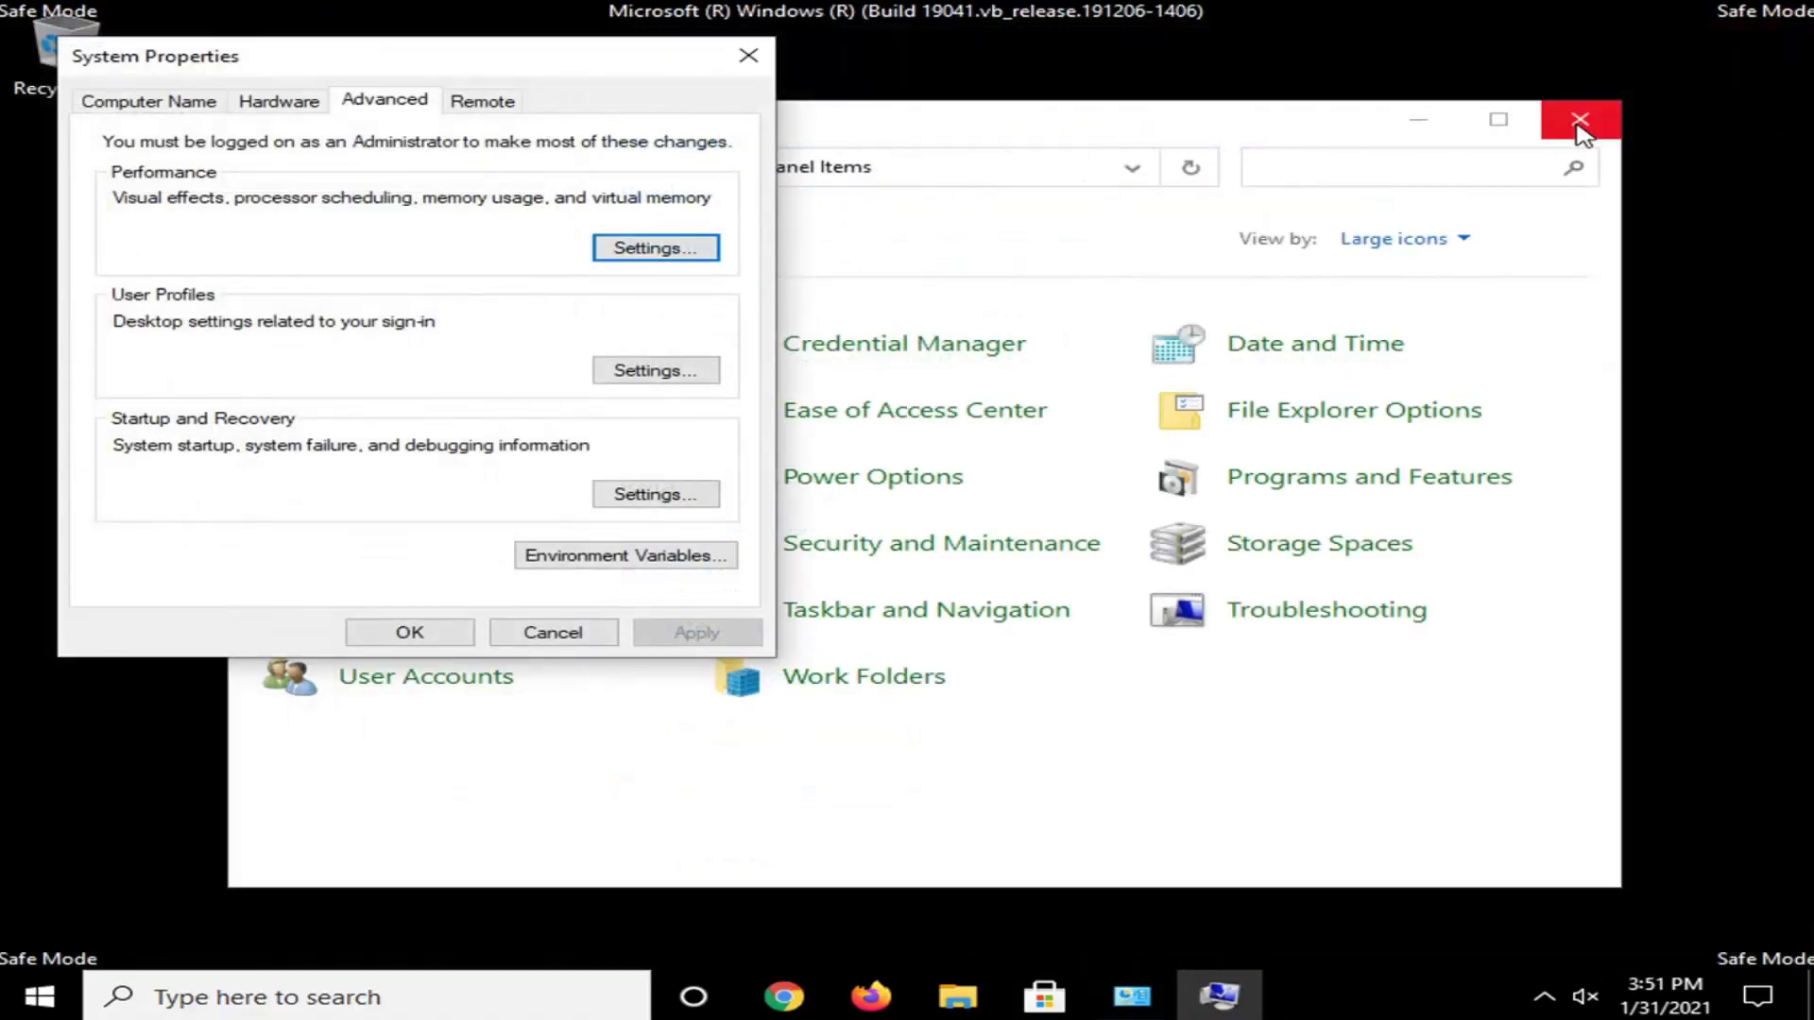
click(1579, 120)
drag(421, 69, 887, 138)
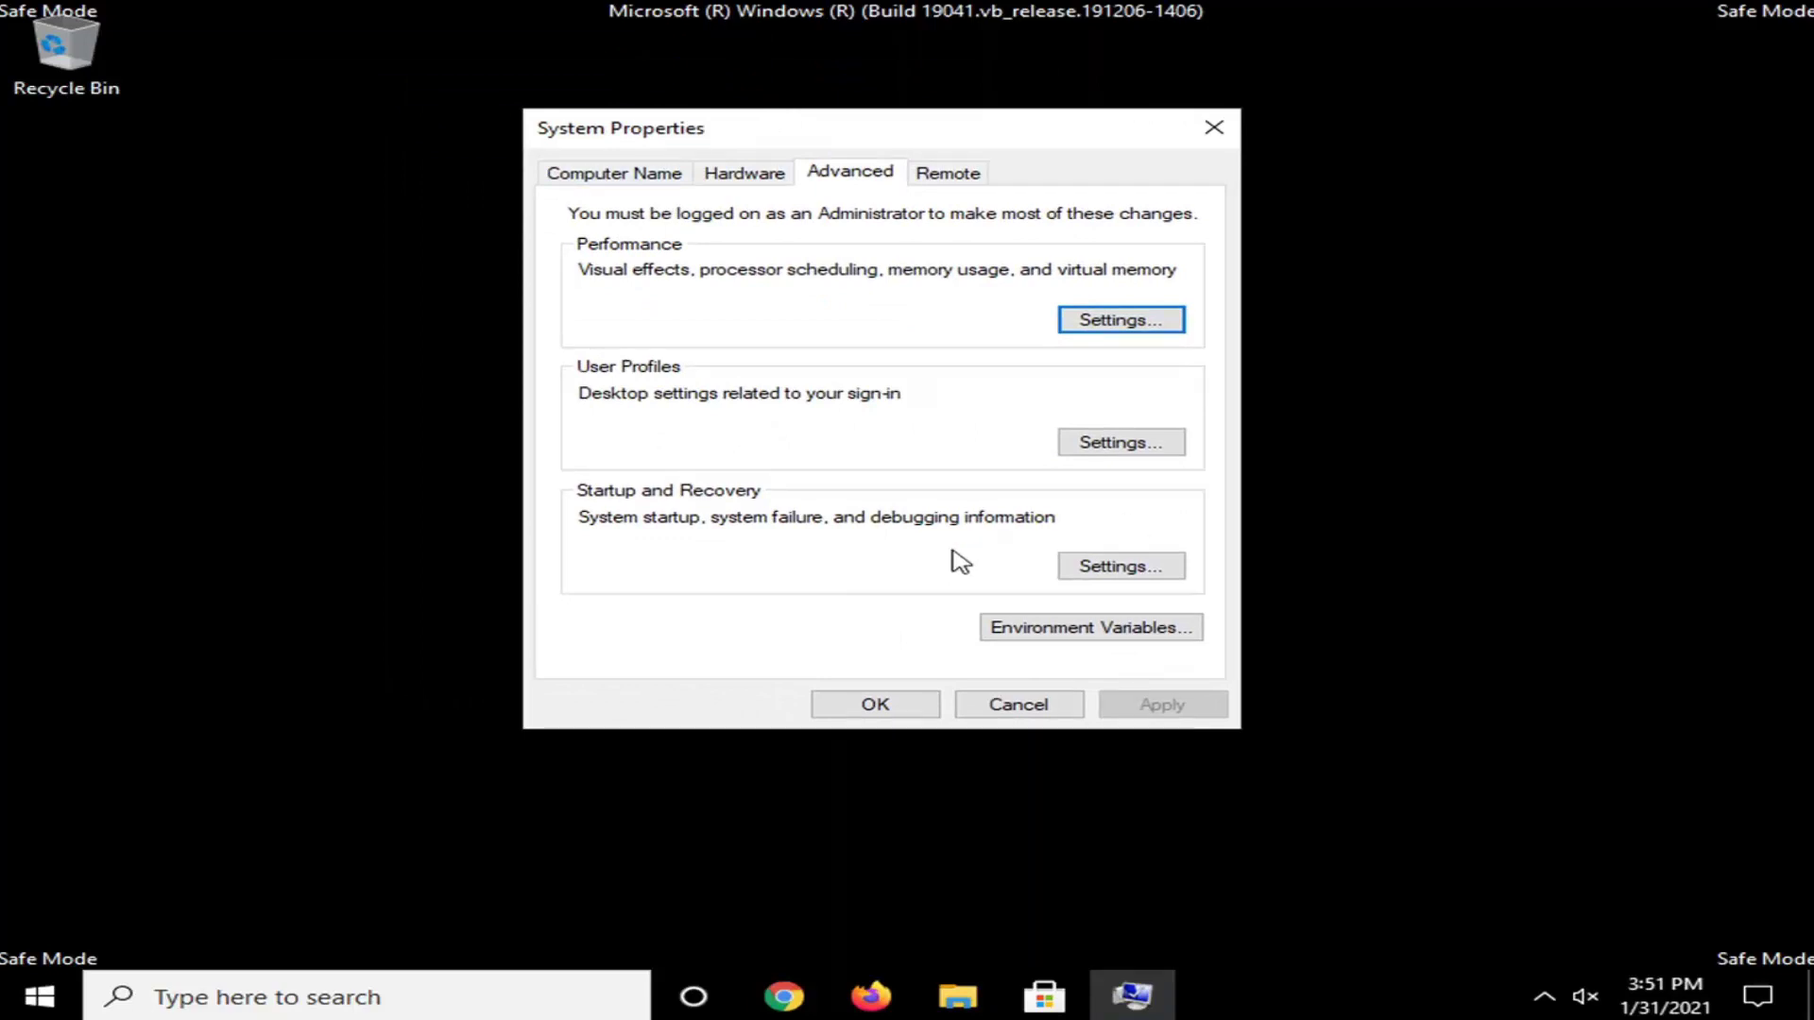
click(1039, 627)
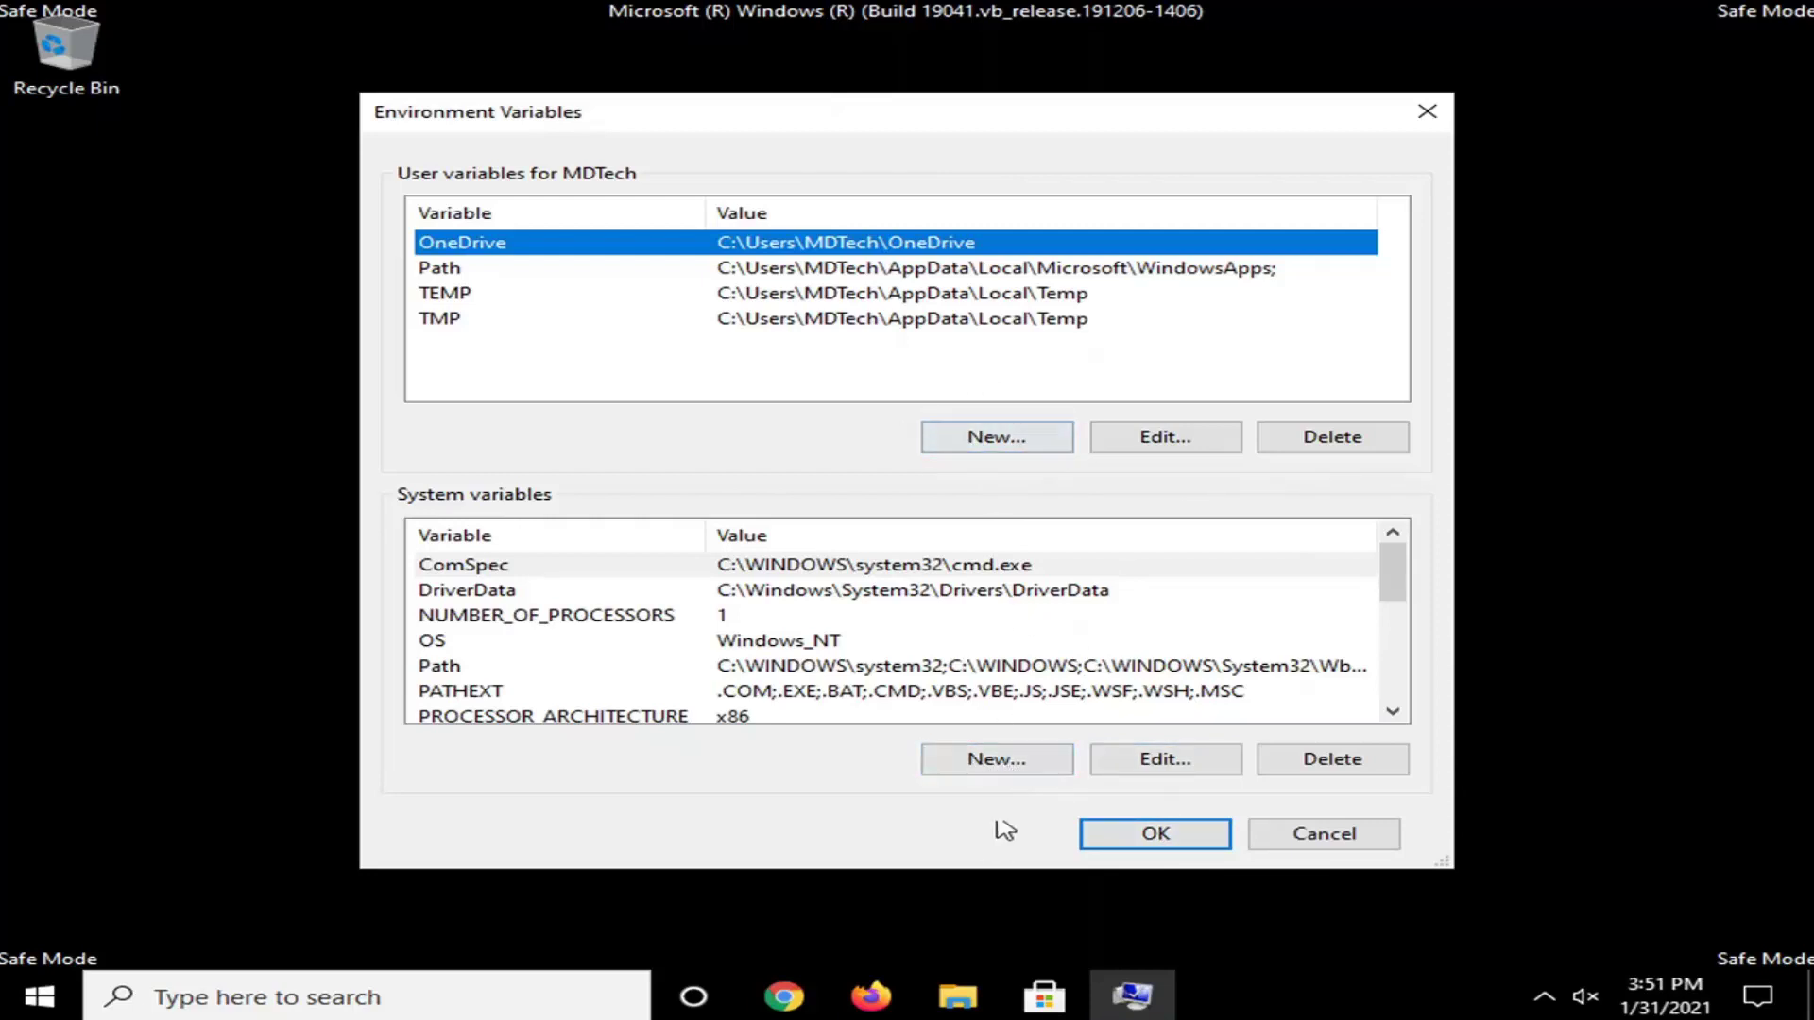
Create system variable 'Windir' with value 'C:\Windows' and close Environment Variables
click(998, 758)
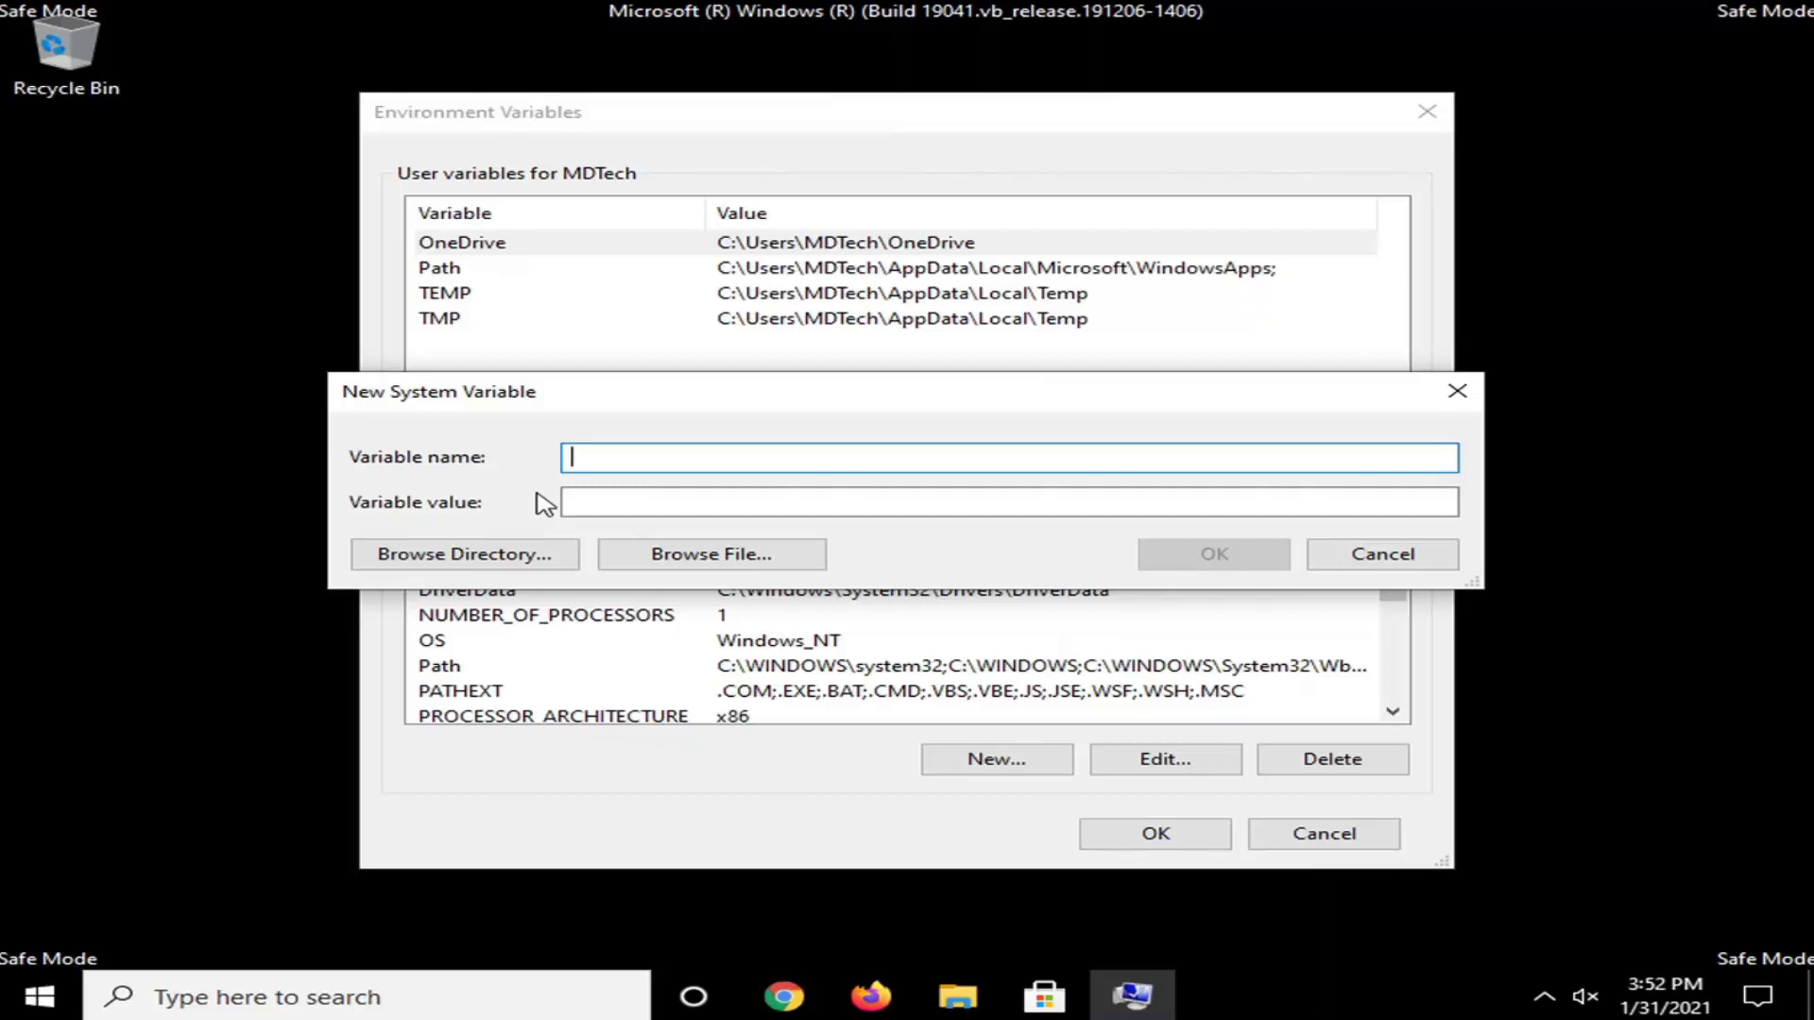
text(Windir)
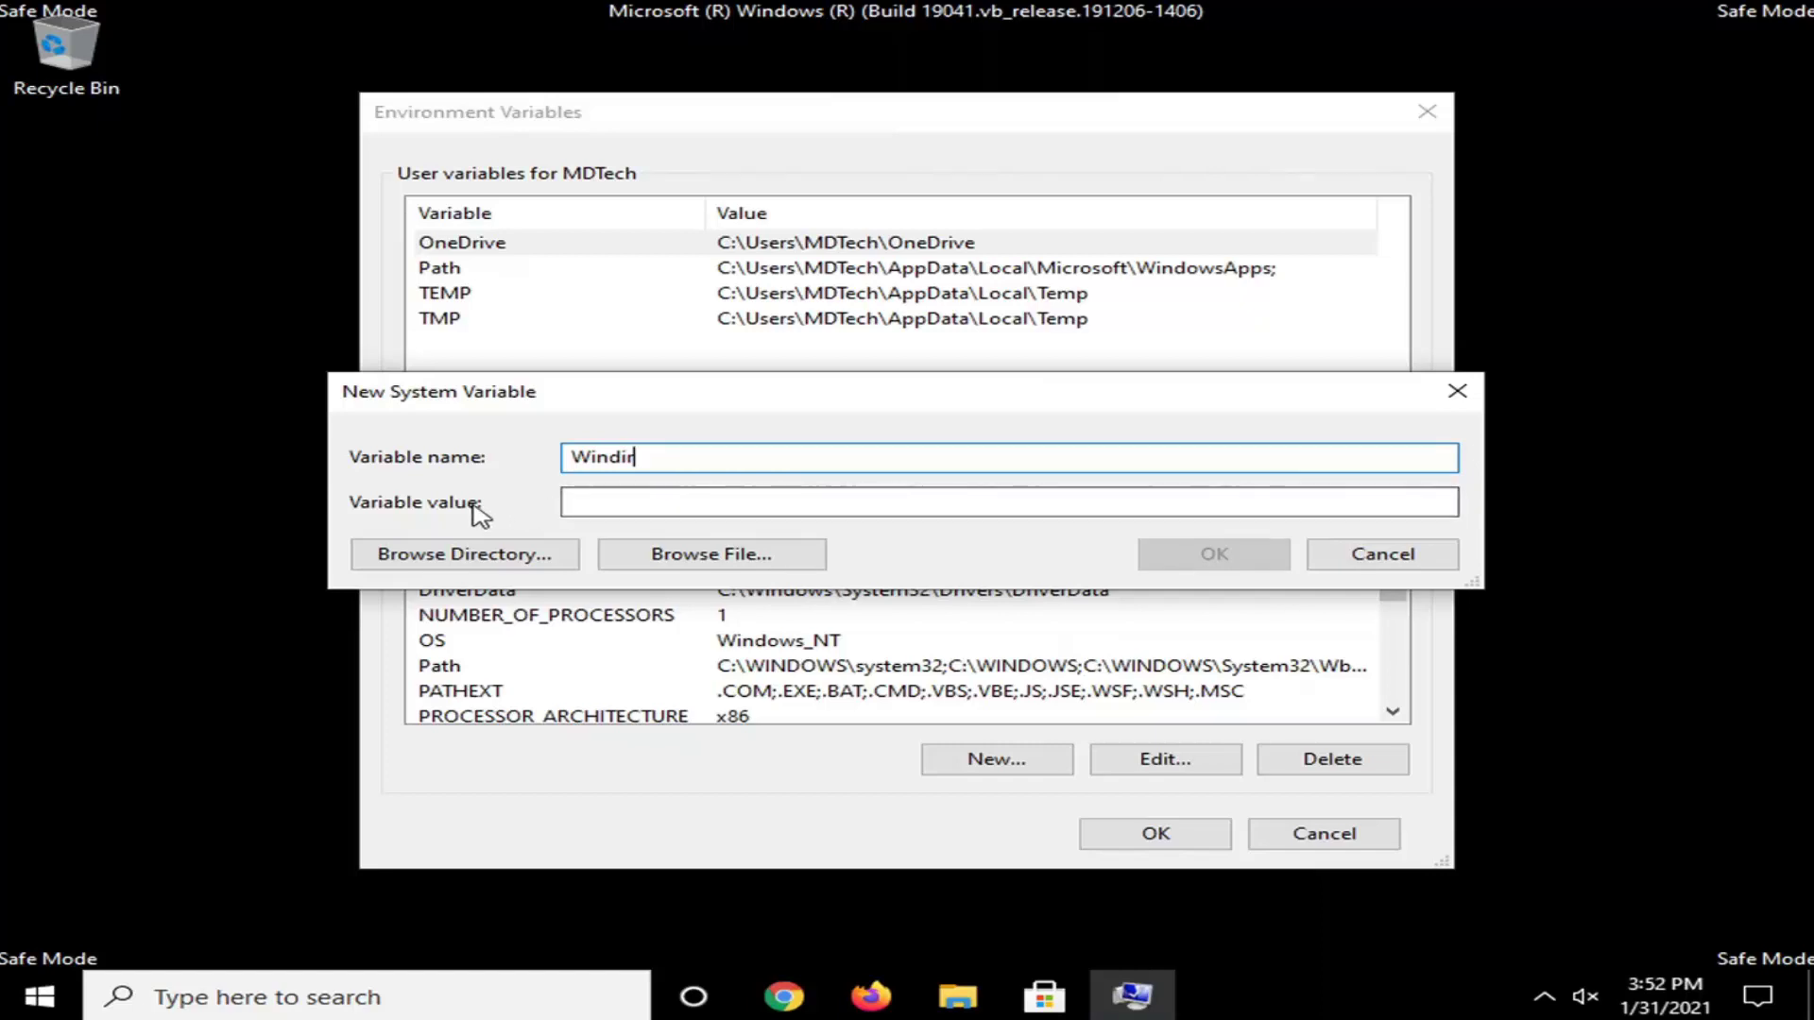
click(623, 507)
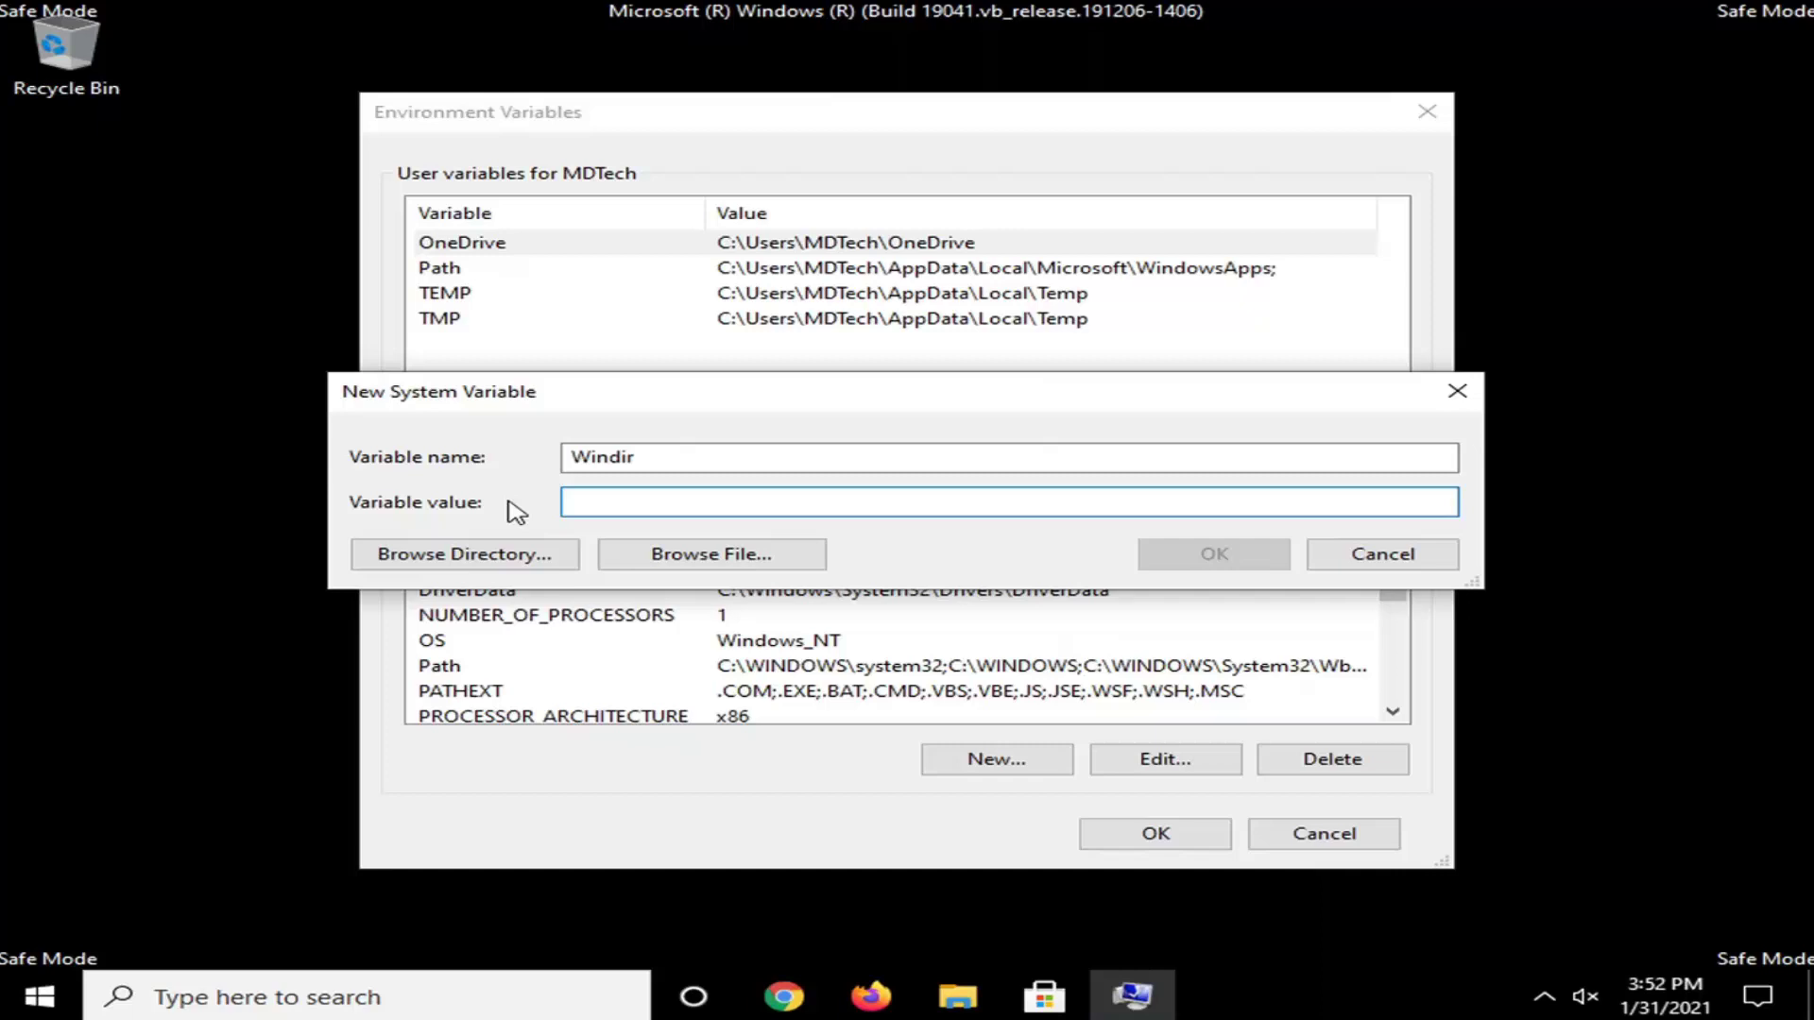
text(C)
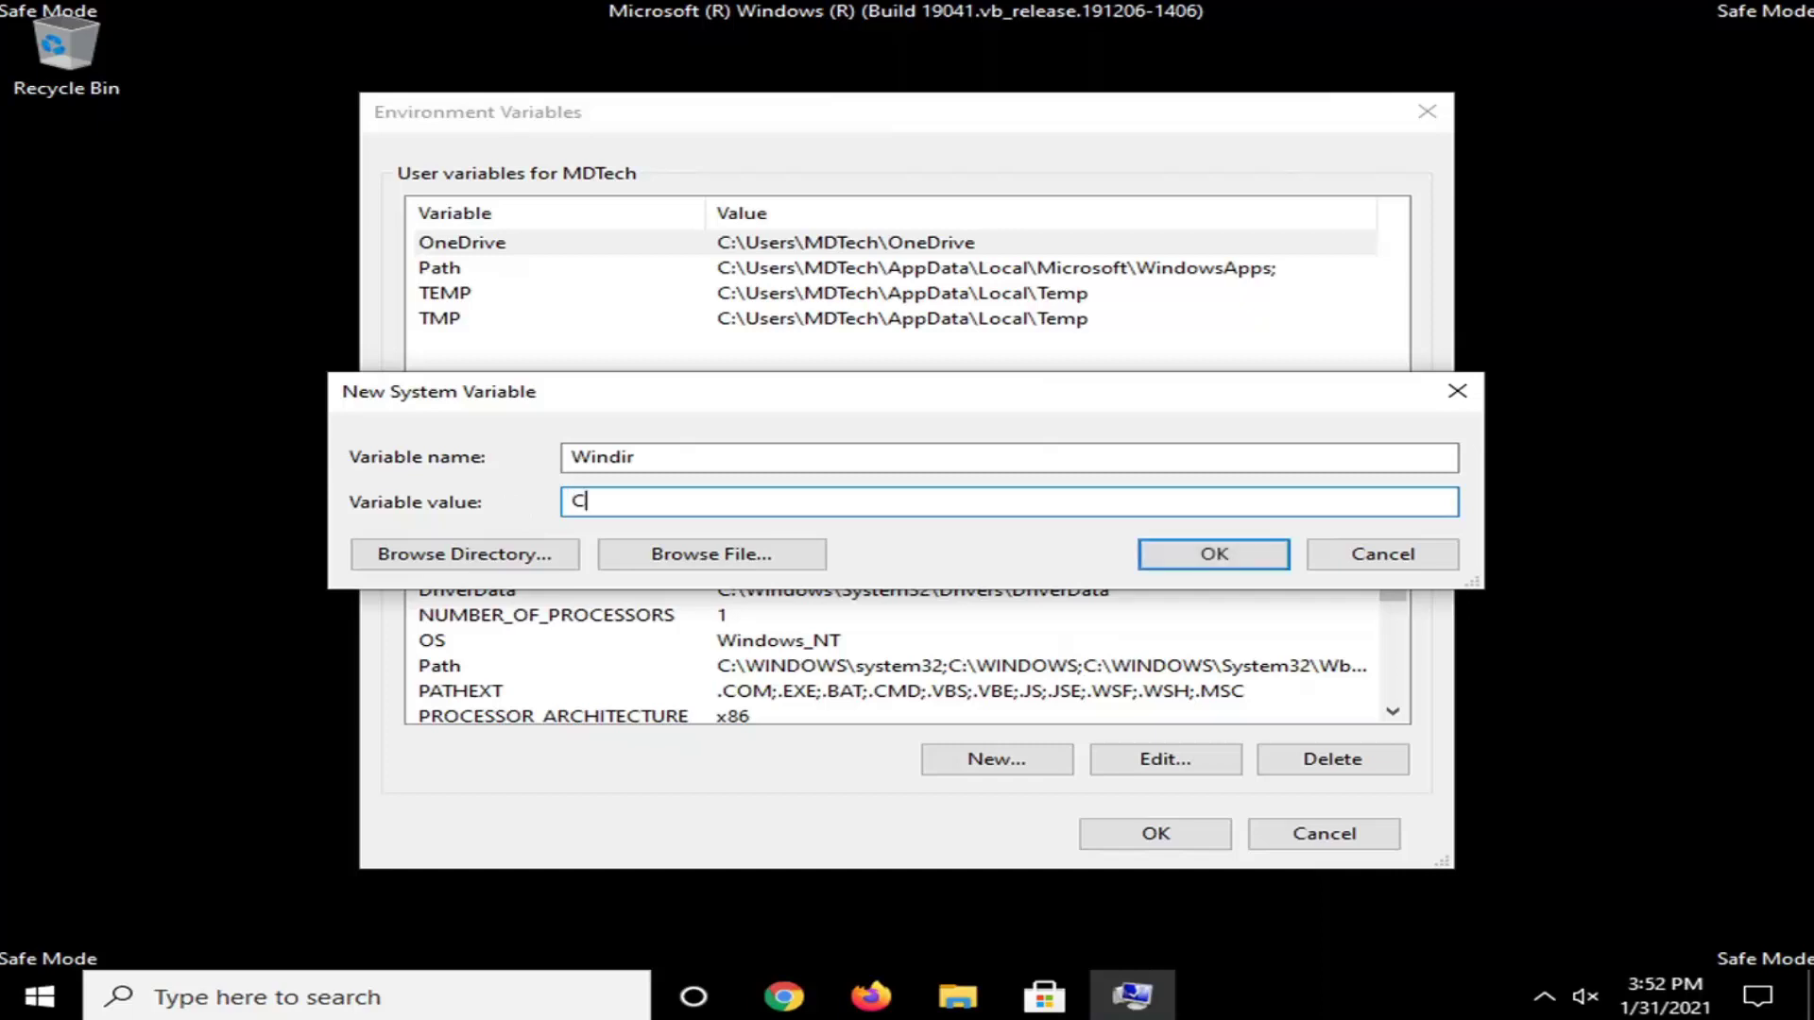
text(:\w)
key(BackSpace)
text(Windows)
click(1219, 557)
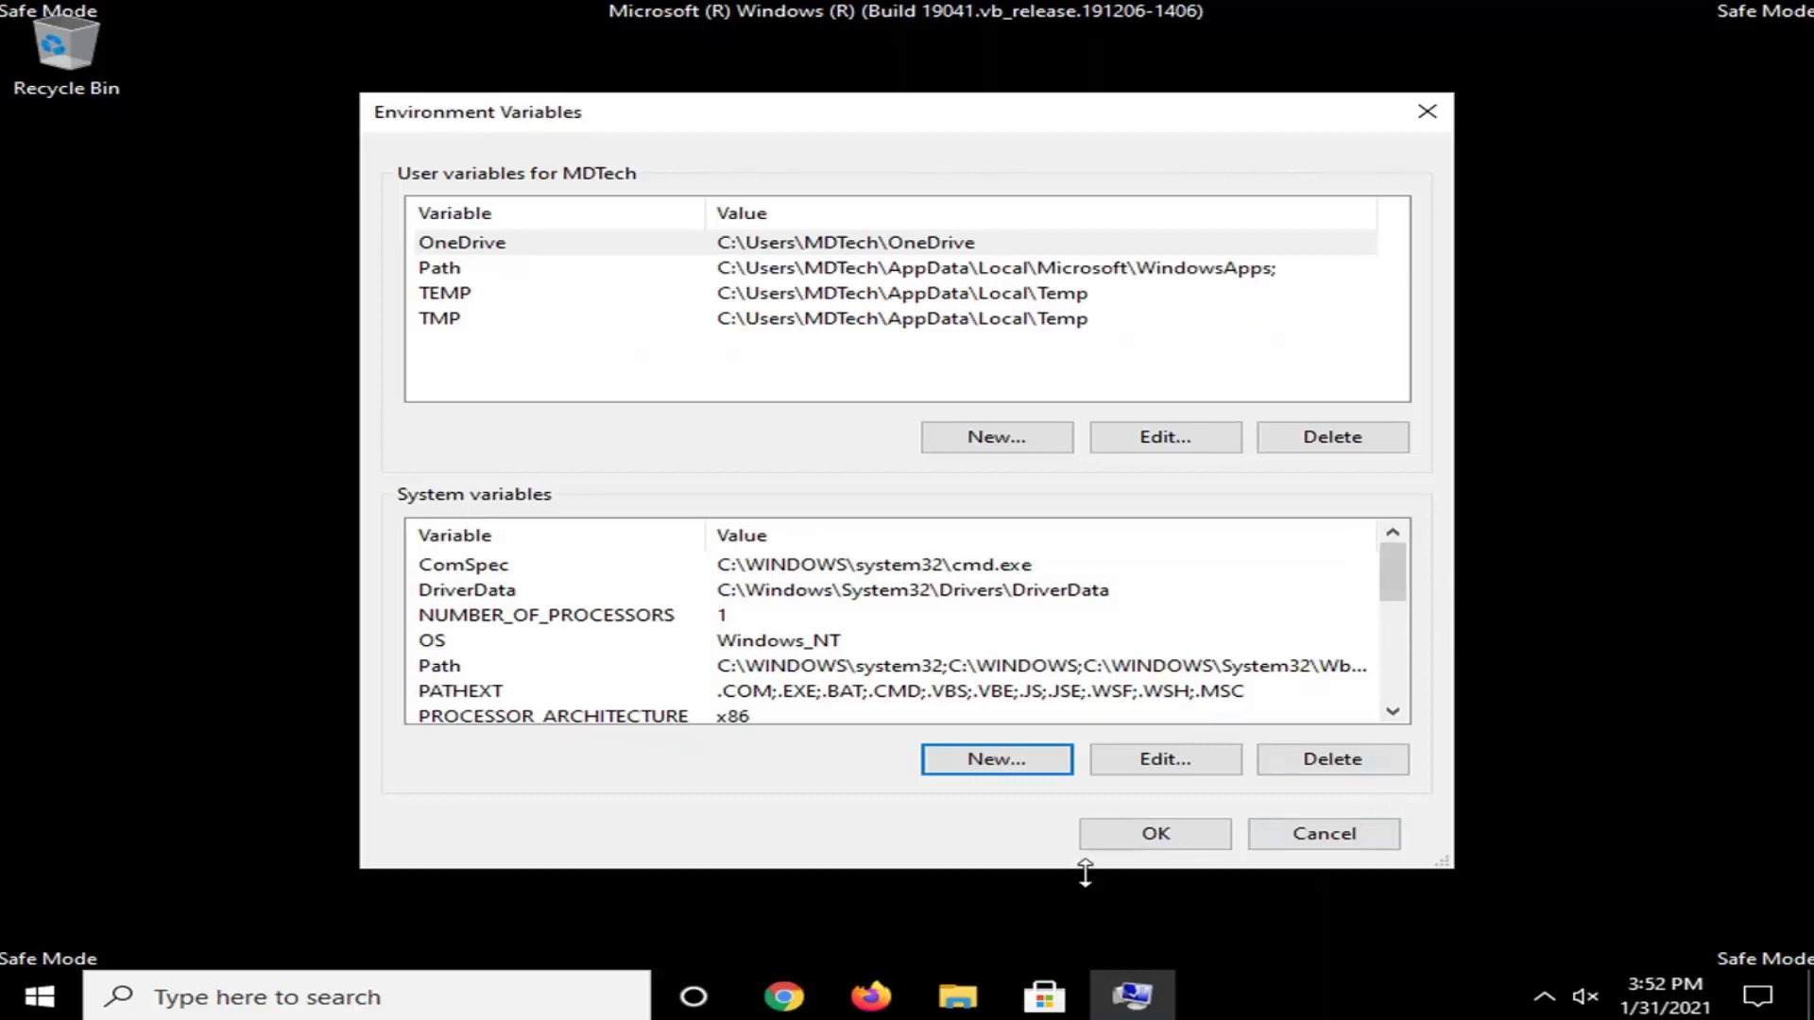
click(1150, 831)
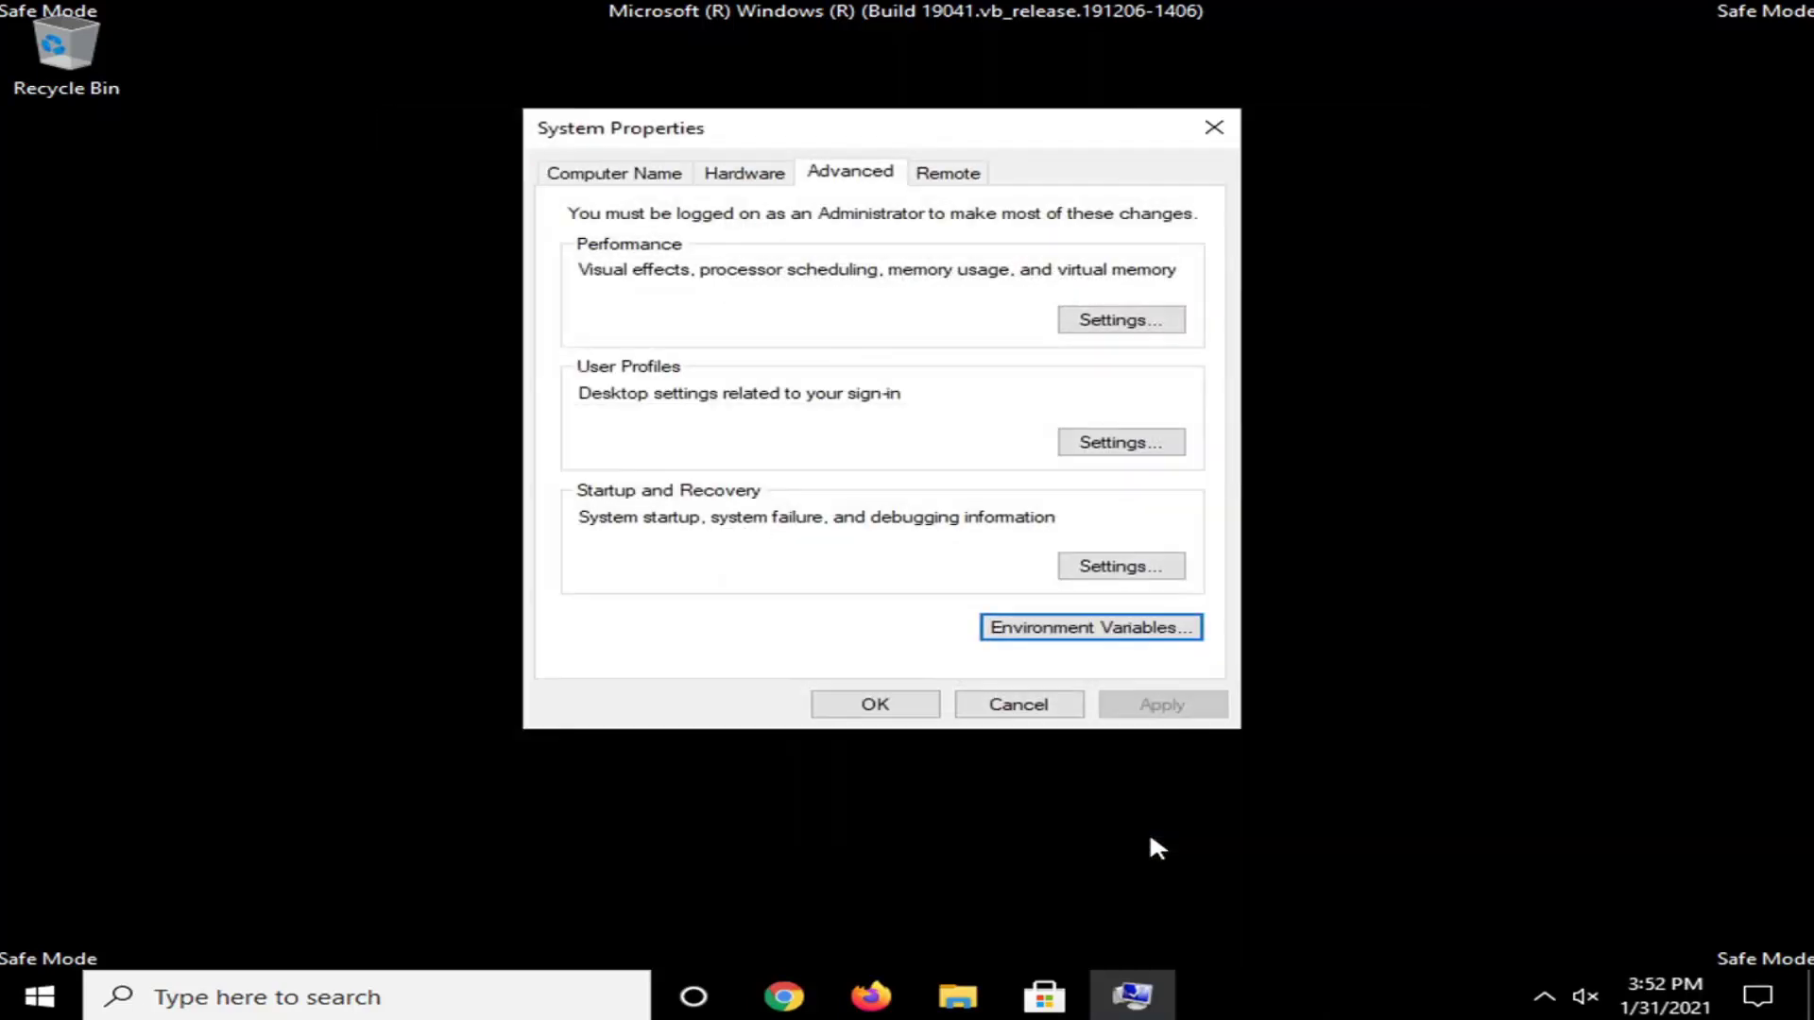
Close System Properties and launch System Configuration via msconfig
click(875, 703)
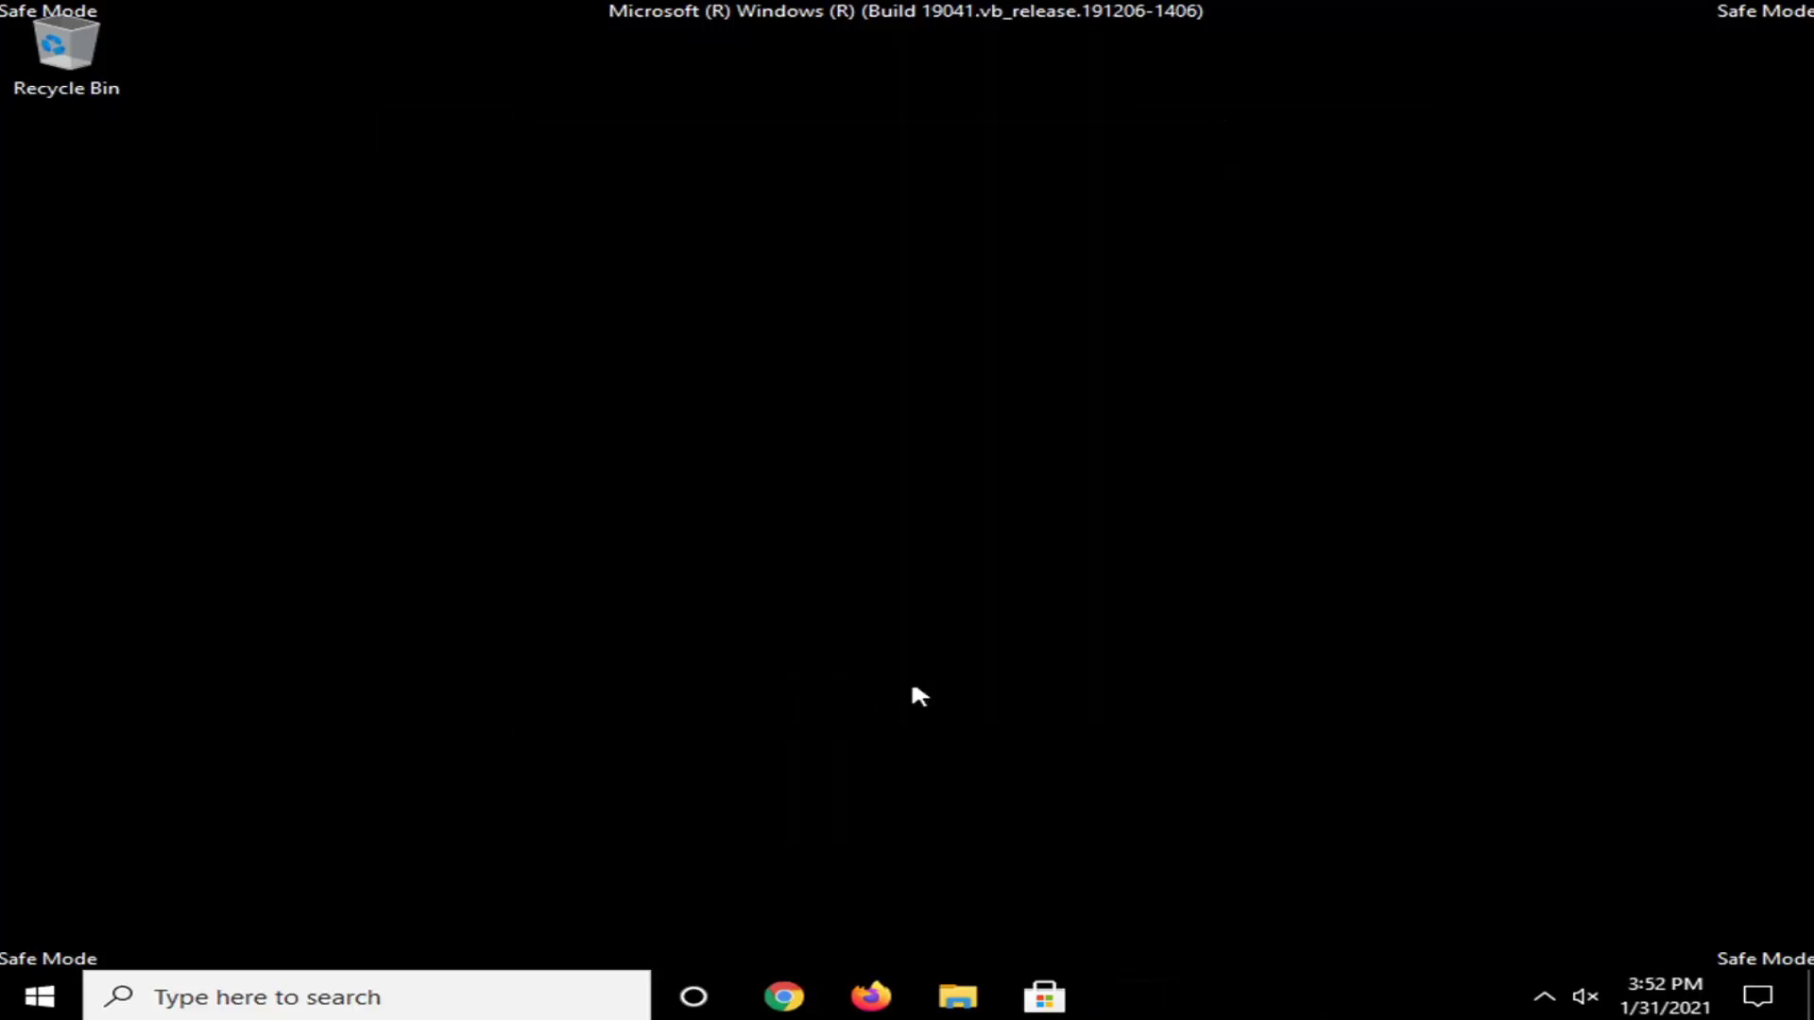
click(45, 973)
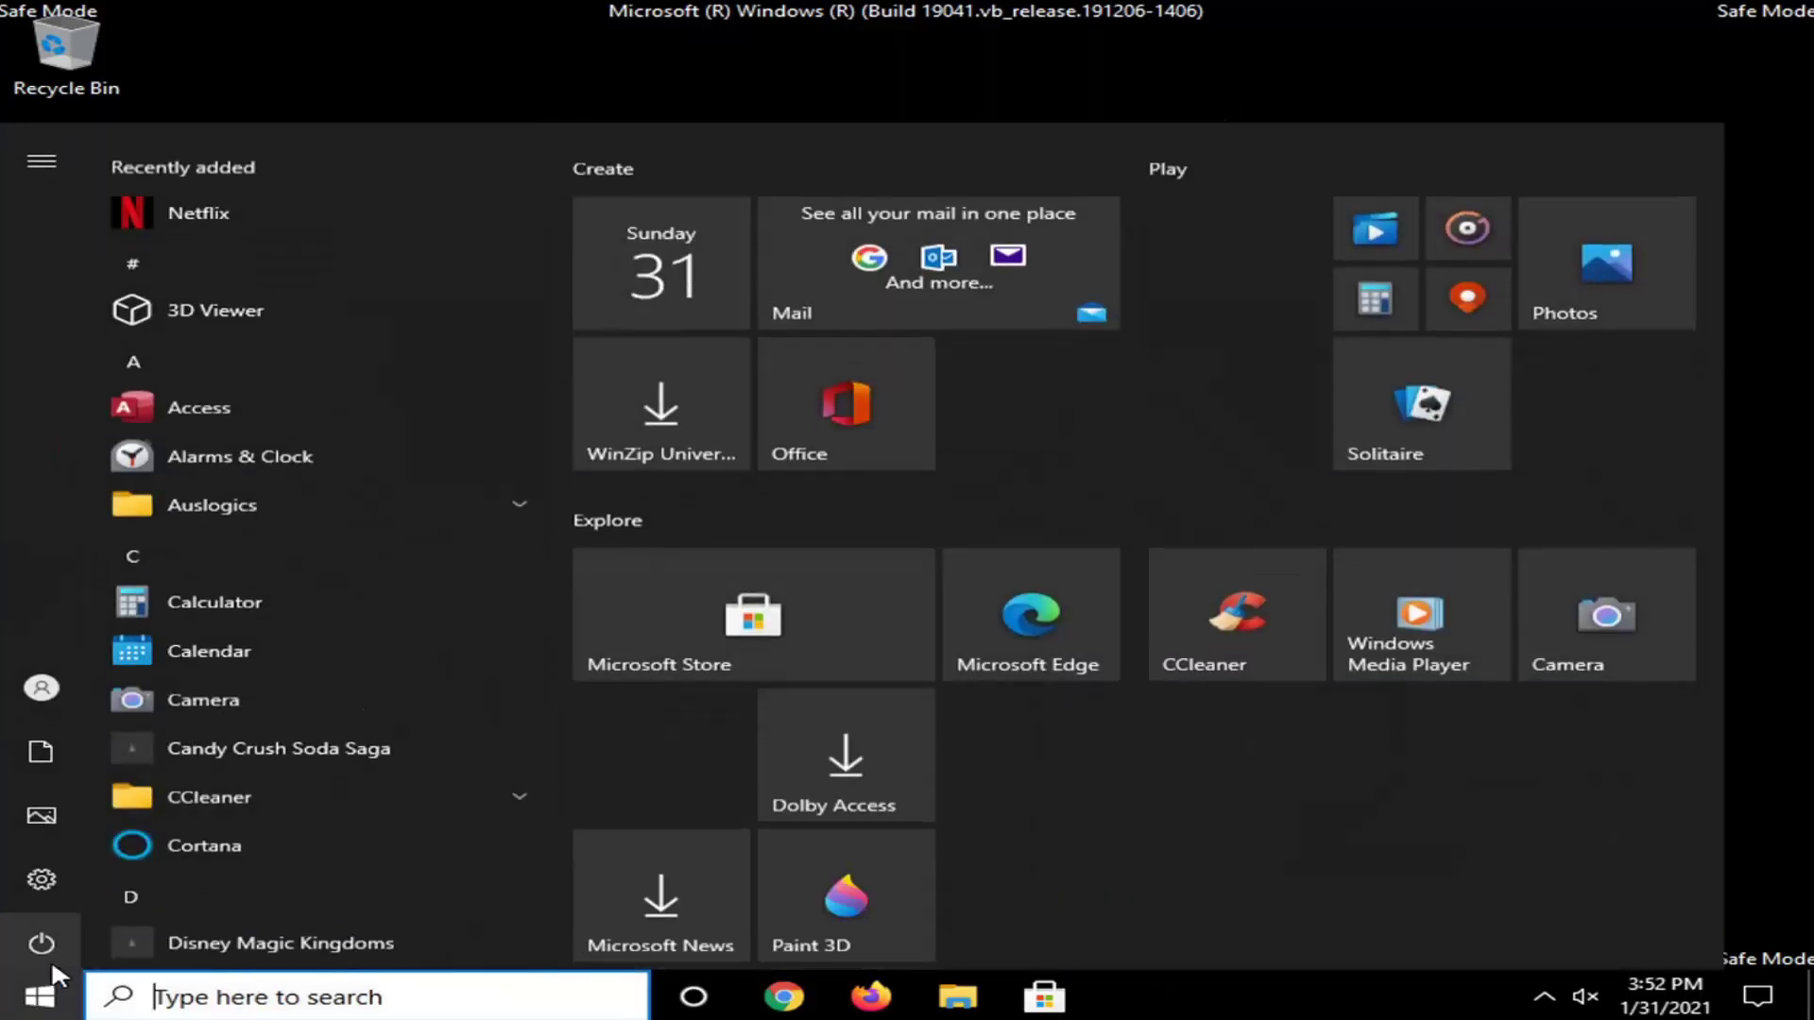
text(msconfig)
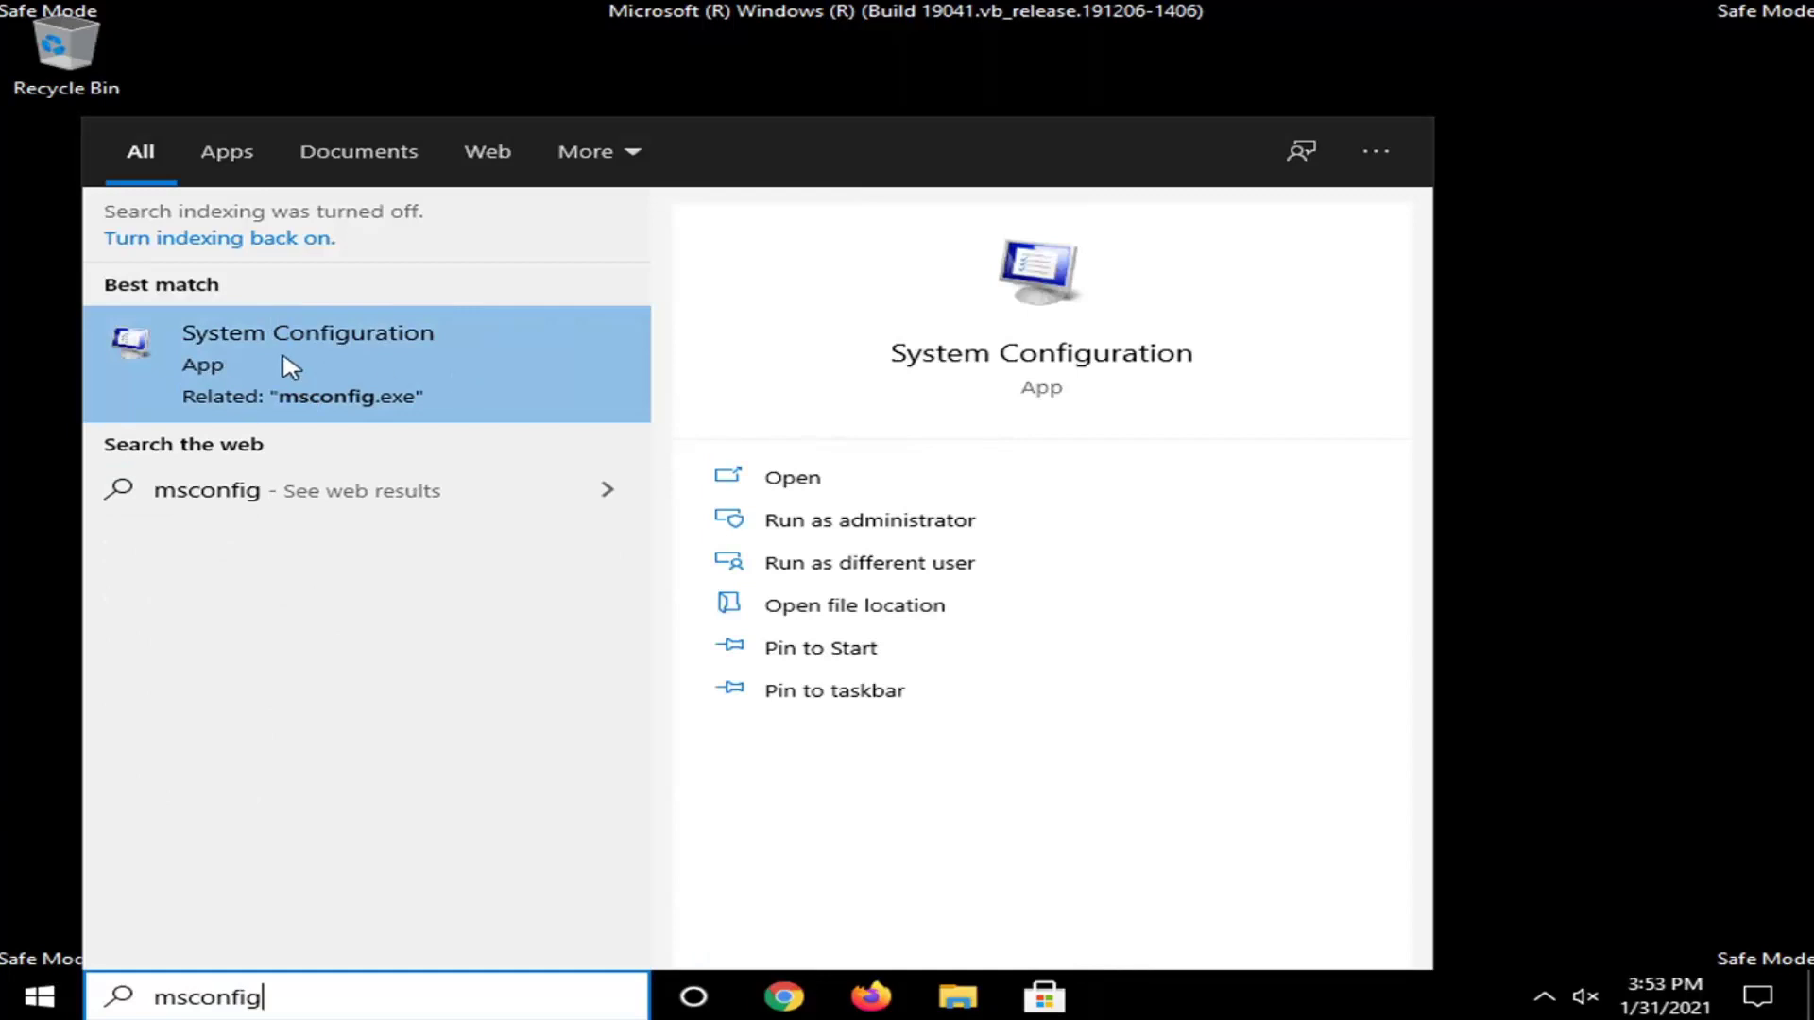
click(383, 366)
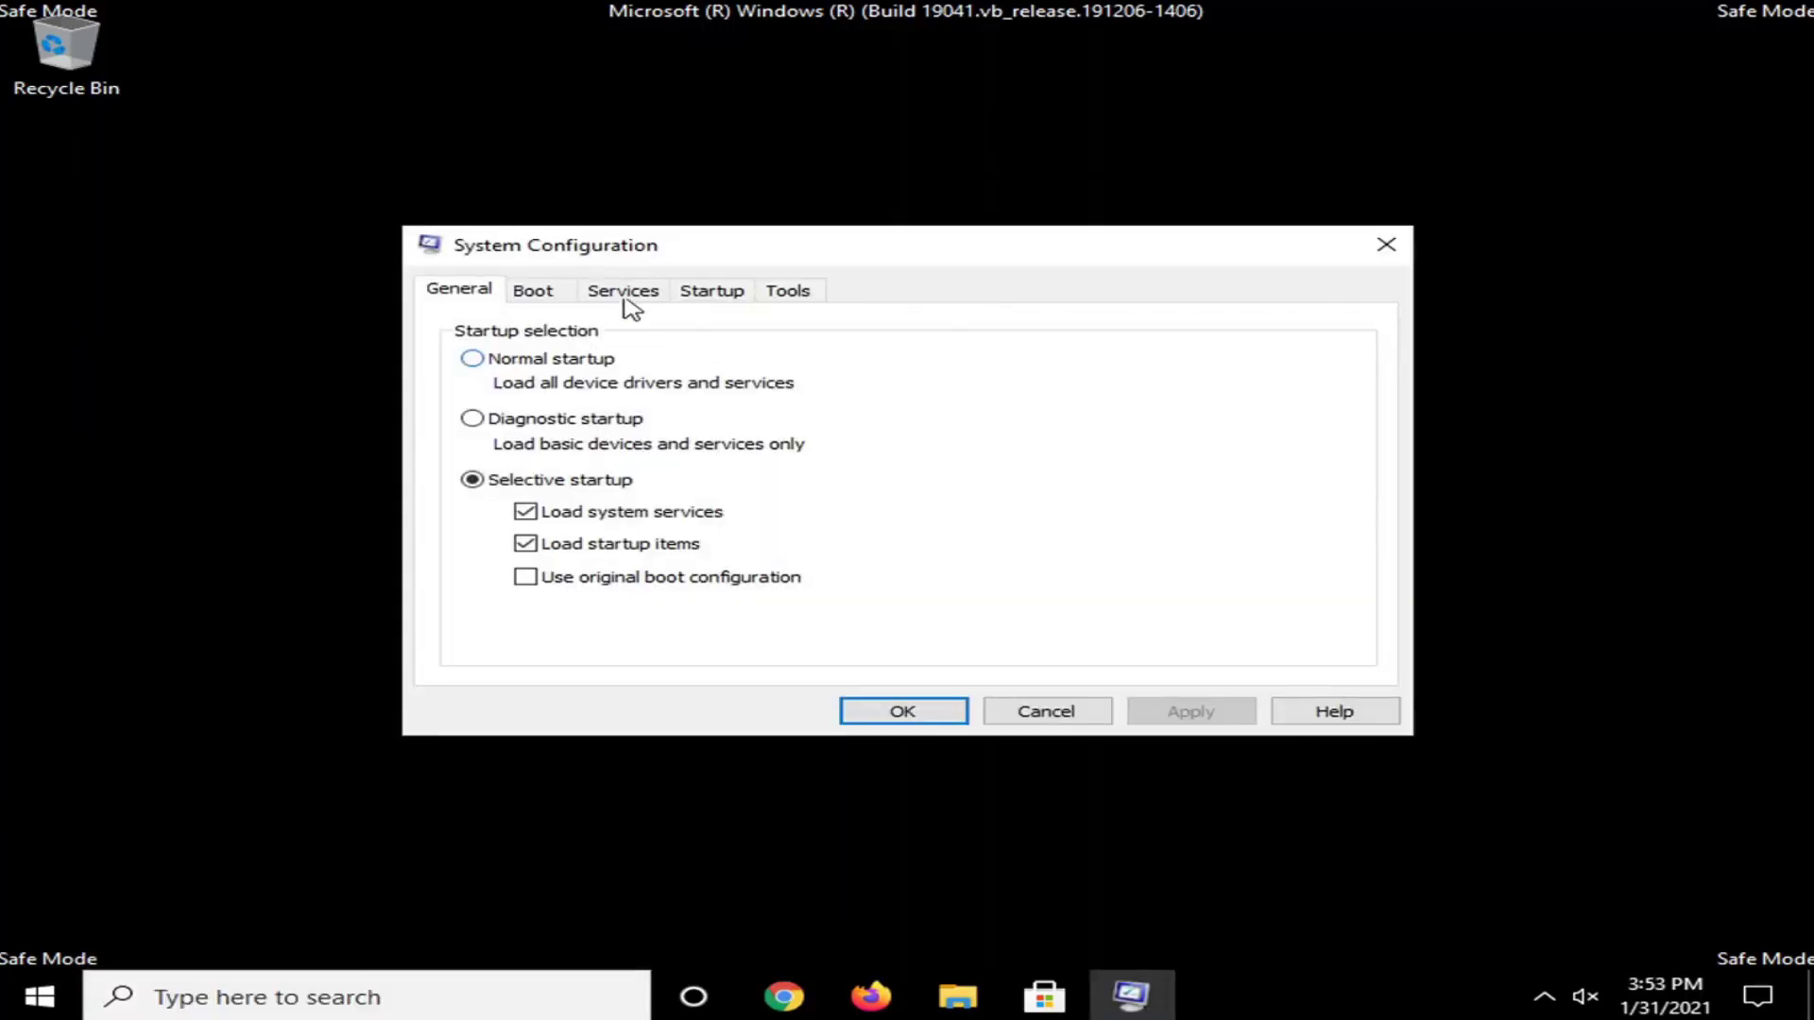
Turn Safe boot off on the Boot tab, apply it, and restart the computer
click(511, 295)
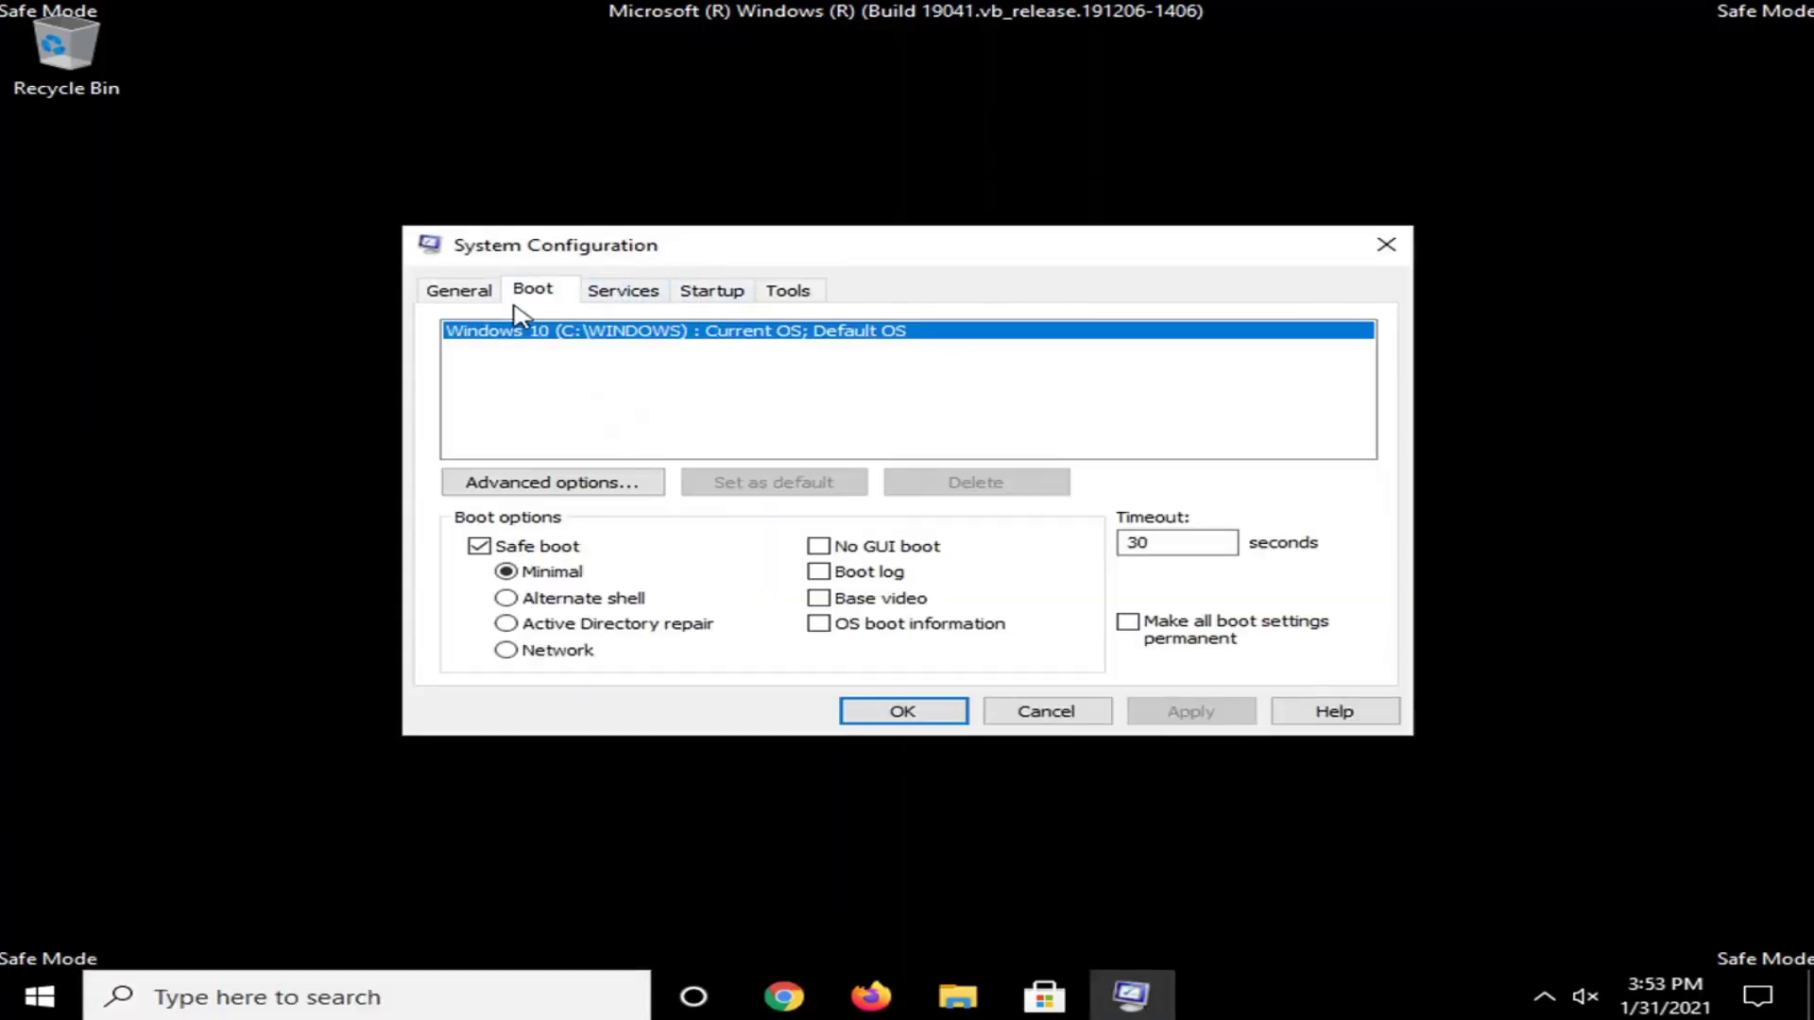
click(479, 546)
click(1206, 721)
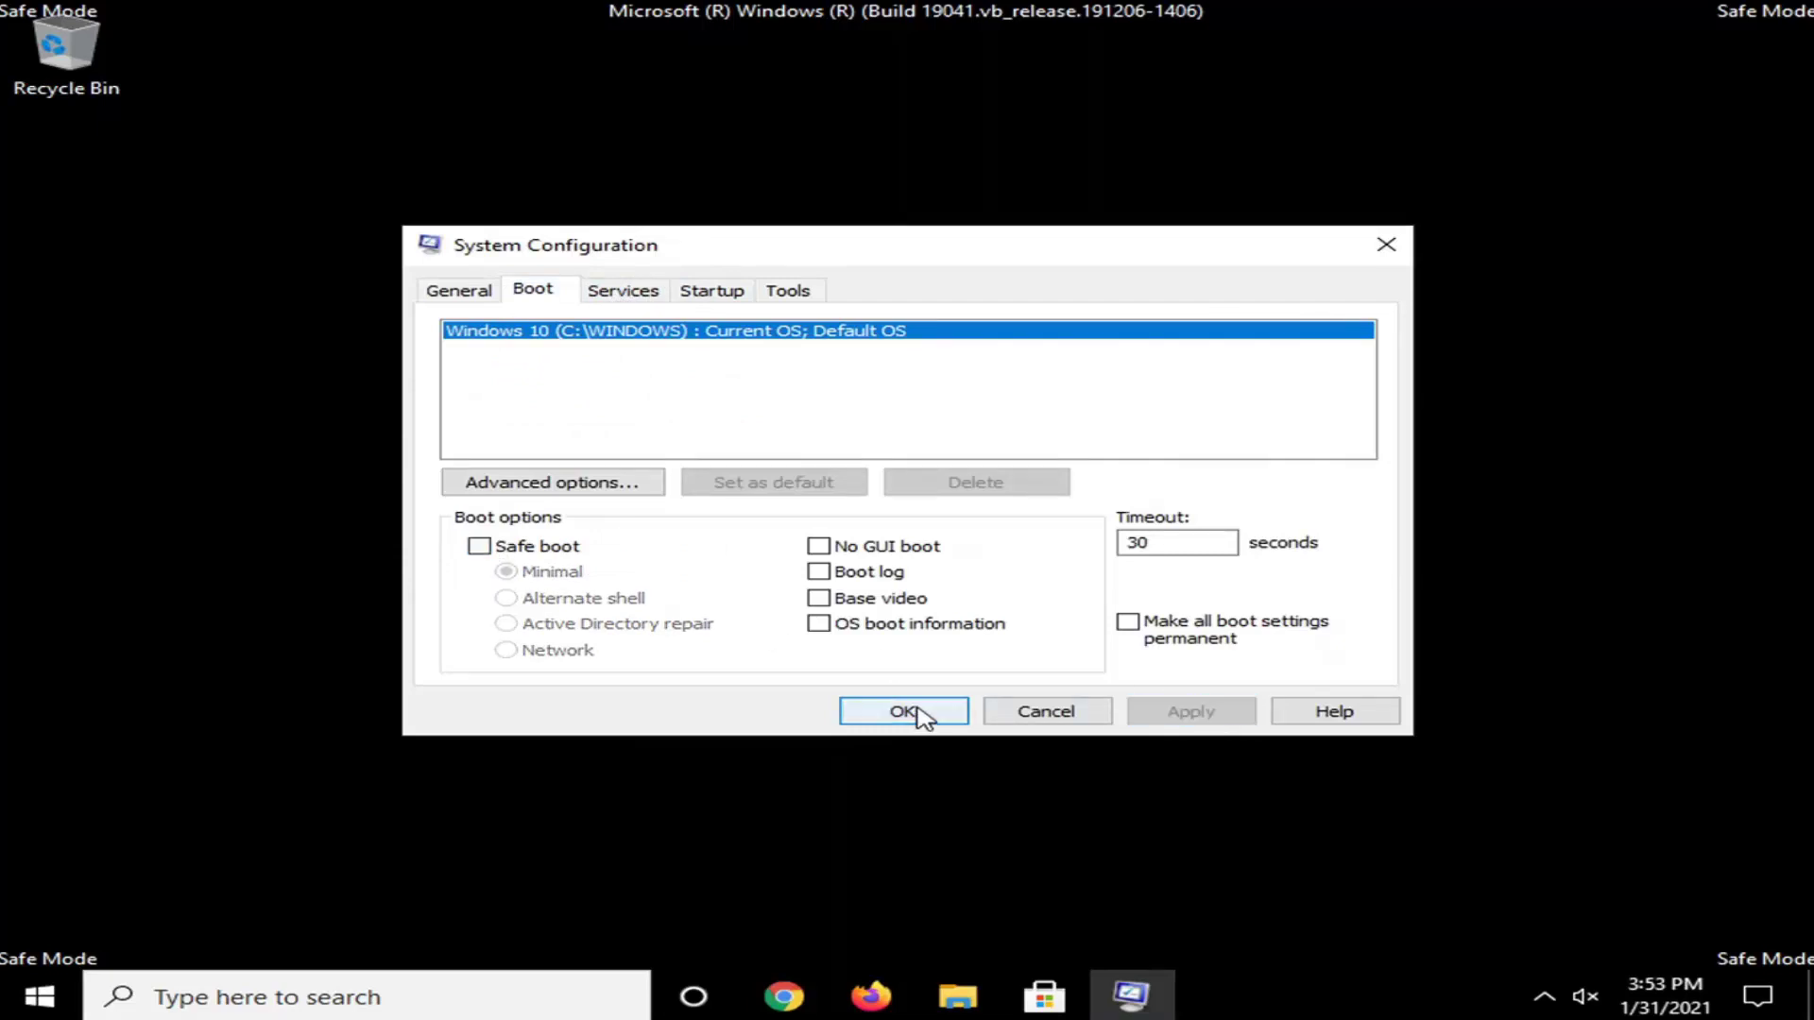
click(912, 713)
click(829, 556)
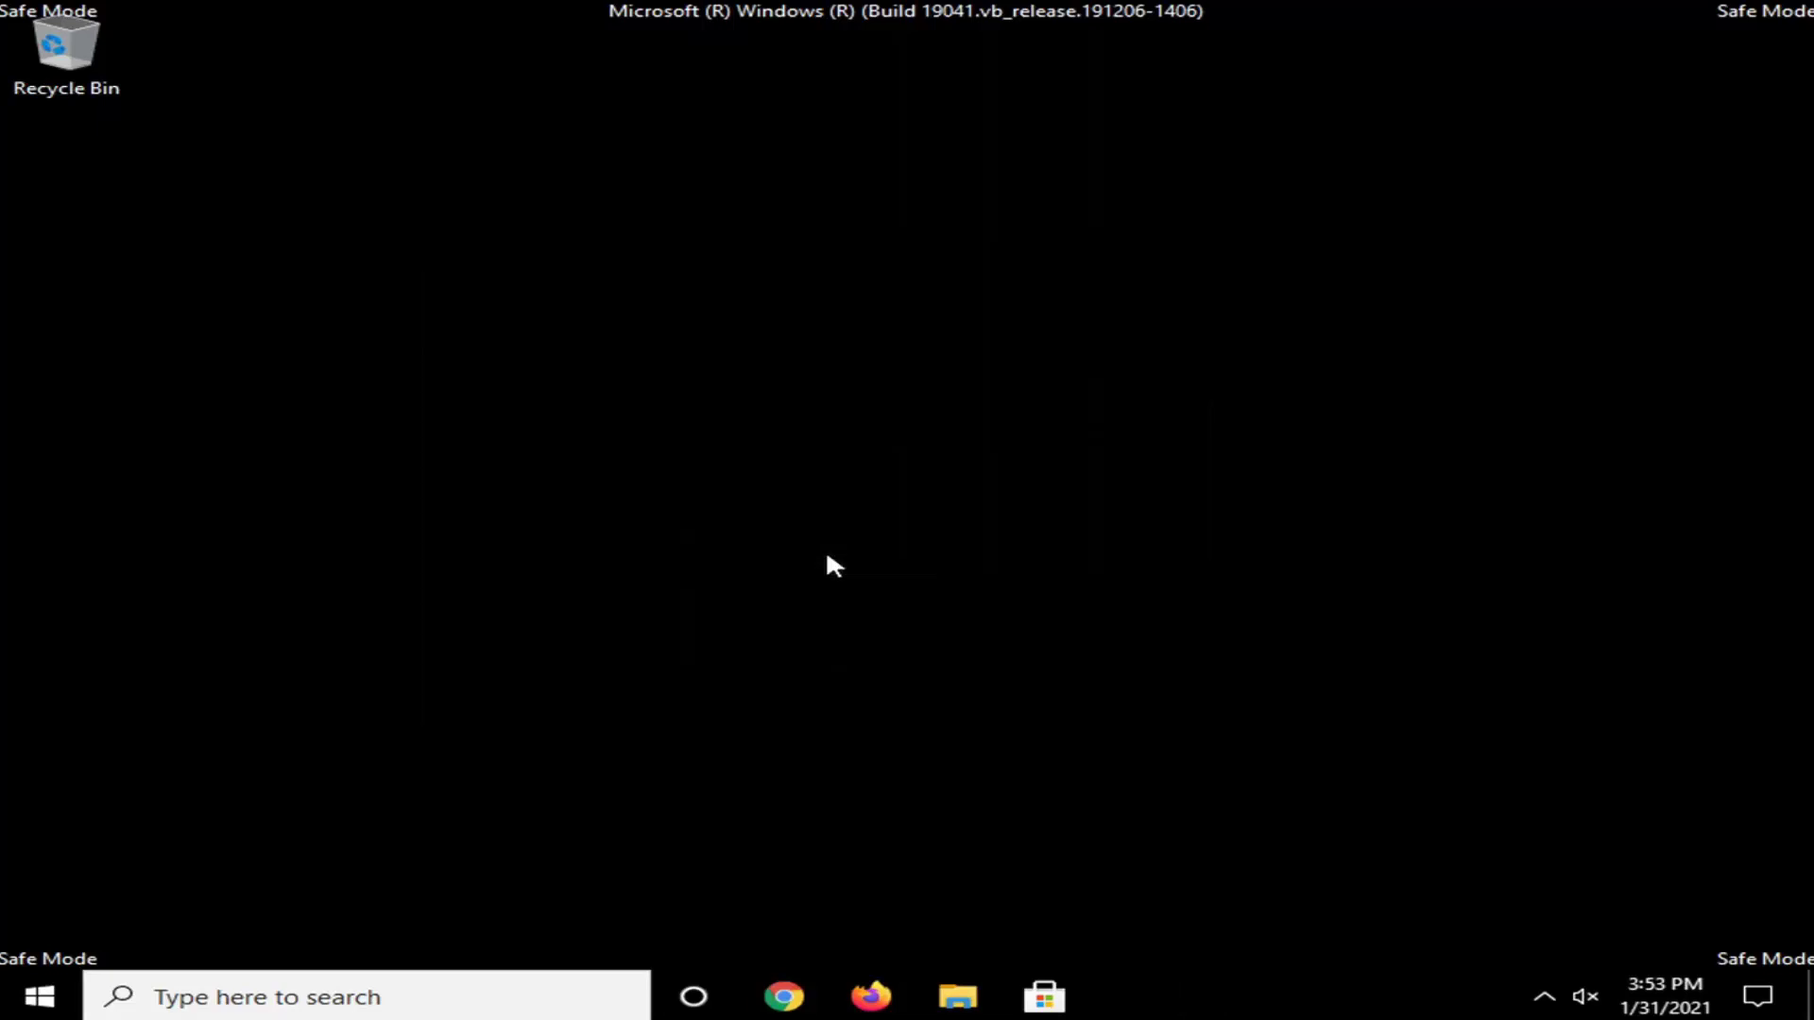